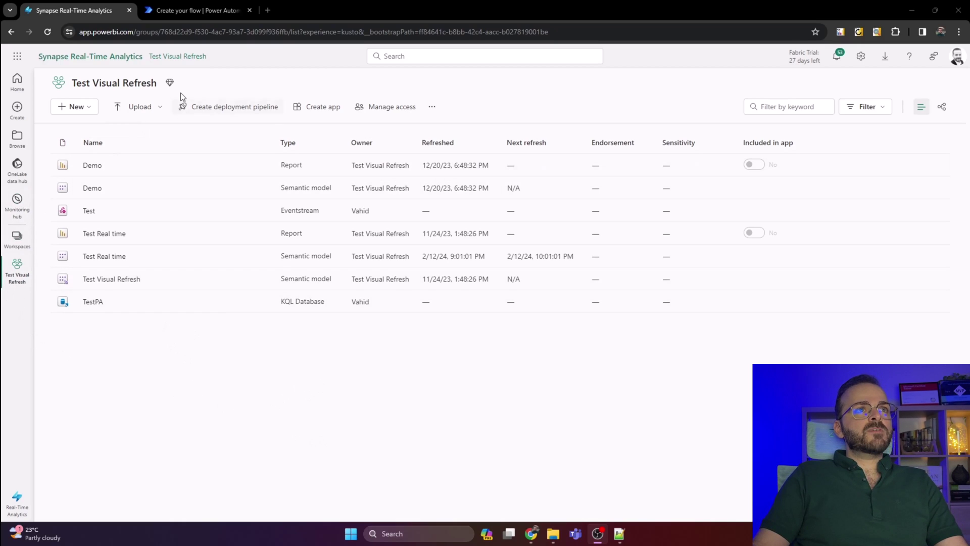
- Create a new Eventstream named DemoVideo from the Real-Time Analytics home page
{"action": "left_click", "coordinate": [18, 497]}
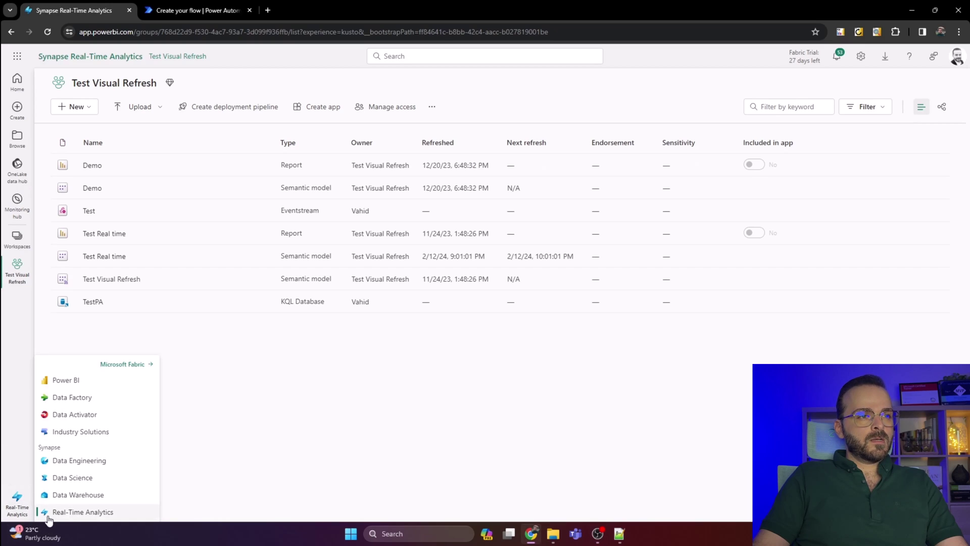
{"action": "left_click", "coordinate": [88, 514]}
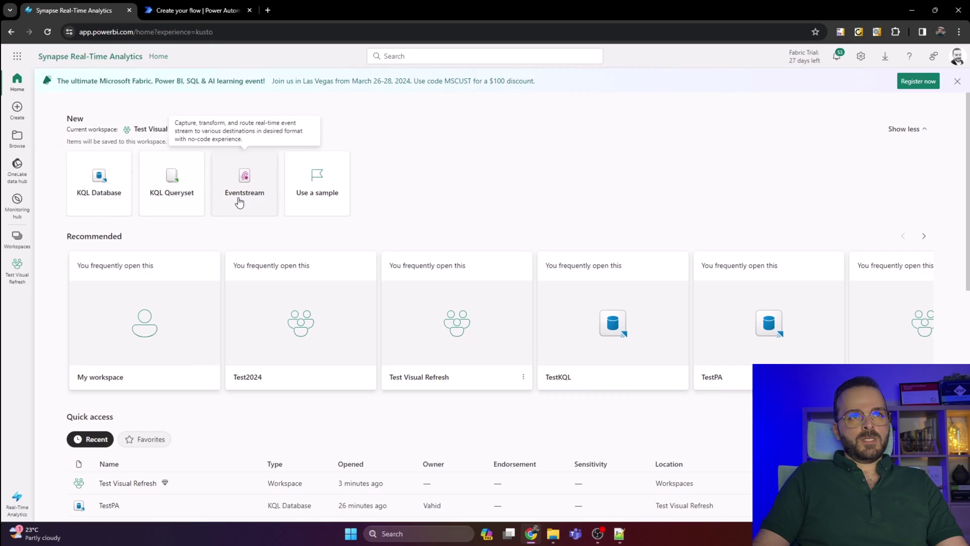
{"action": "left_click", "coordinate": [245, 180]}
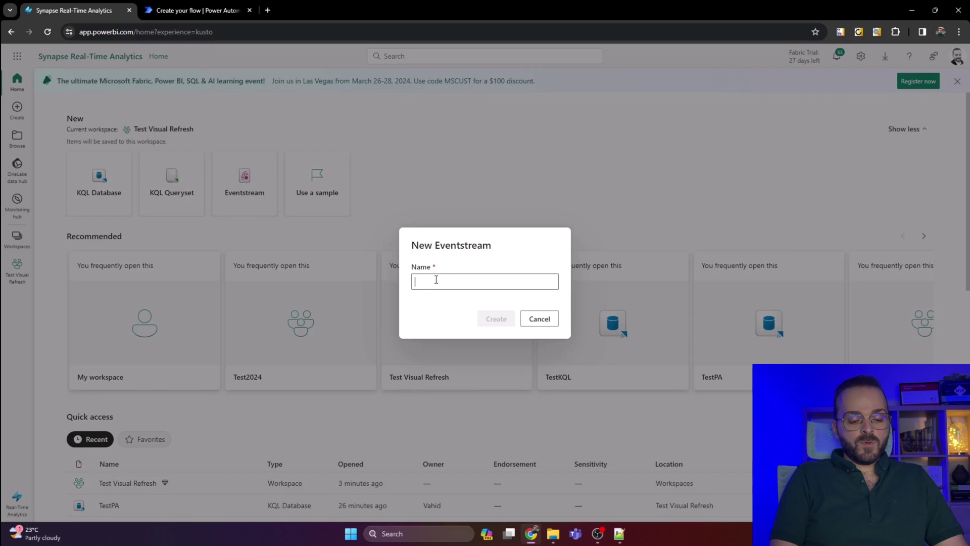
{"action": "type", "text": "DemoVideo"}
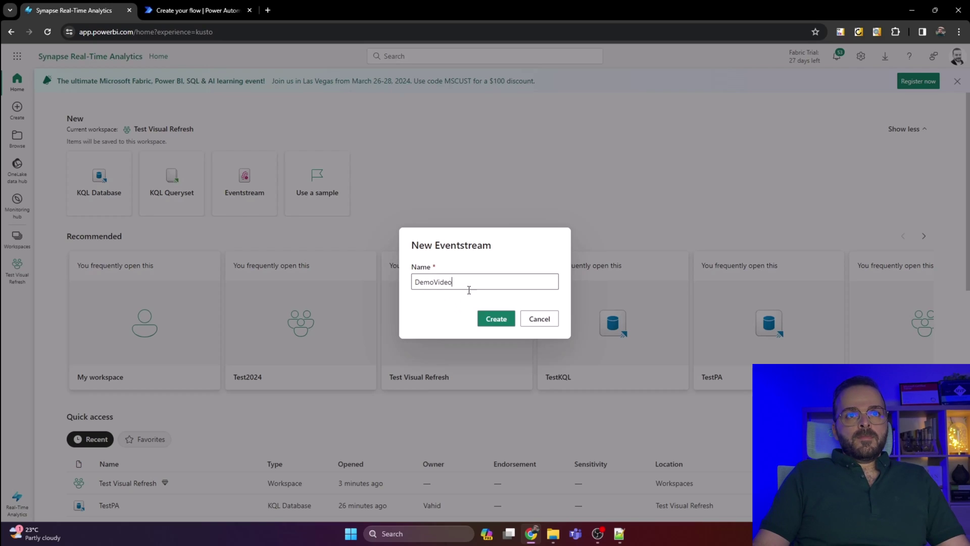
{"action": "left_click", "coordinate": [492, 321]}
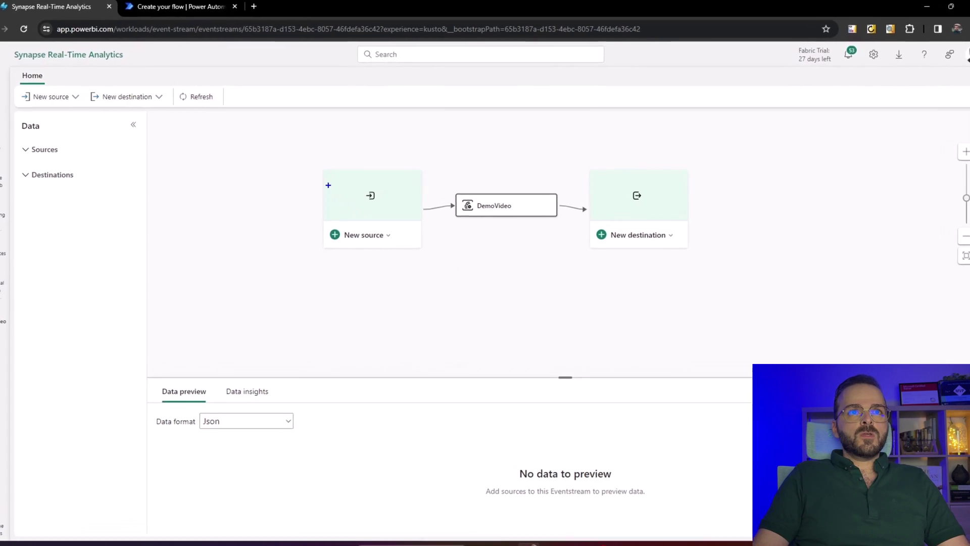
{"action": "left_click_drag", "start_coordinate": [311, 158], "coordinate": [422, 256]}
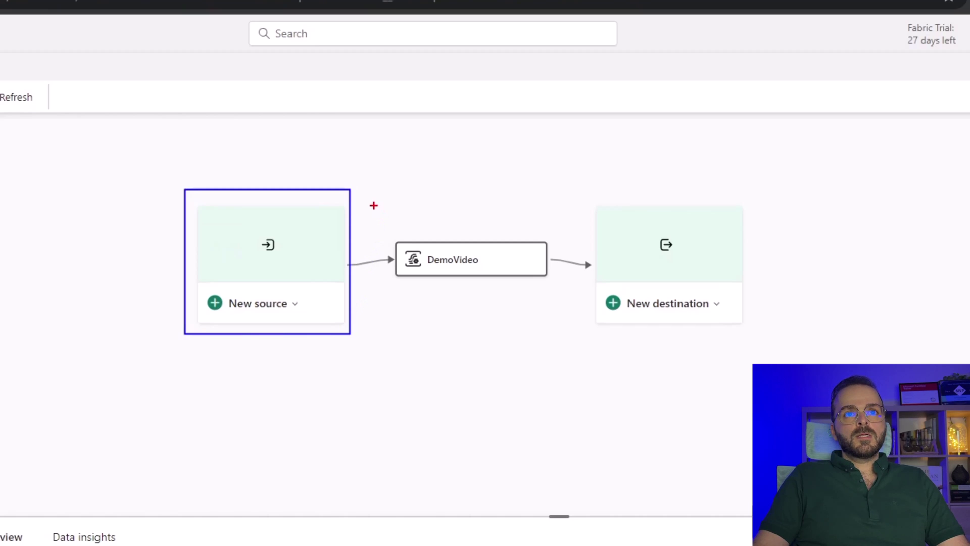
{"action": "left_click_drag", "start_coordinate": [373, 205], "coordinate": [568, 307]}
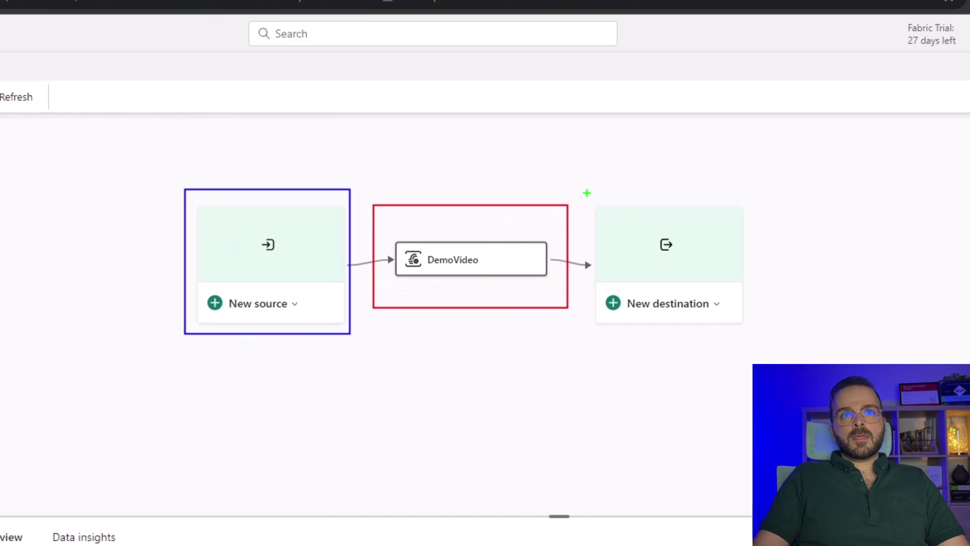
{"action": "left_click_drag", "start_coordinate": [586, 191], "coordinate": [780, 344]}
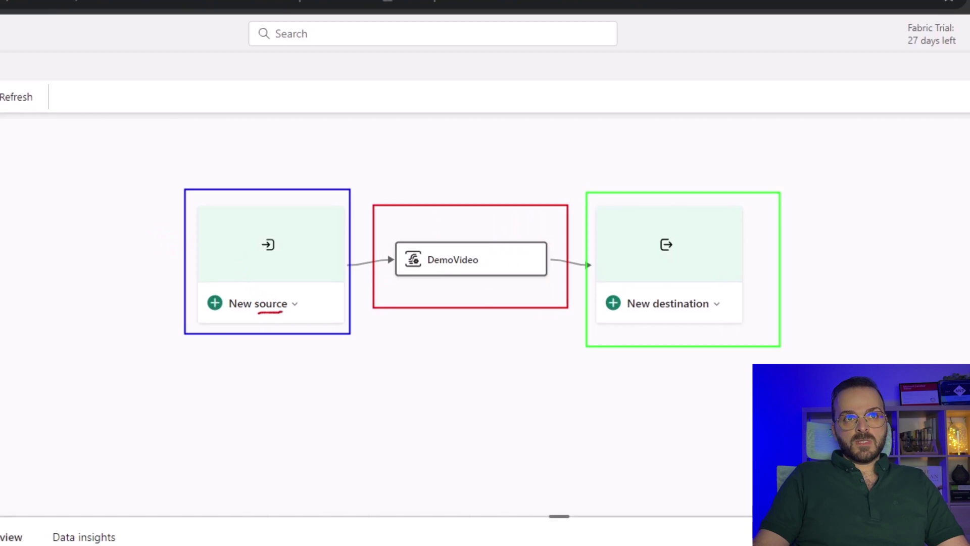
{"action": "mouse_move", "coordinate": [255, 381]}
{"action": "left_mouse_down"}
{"action": "mouse_move", "coordinate": [257, 396]}
{"action": "mouse_move", "coordinate": [303, 389]}
{"action": "left_mouse_up"}
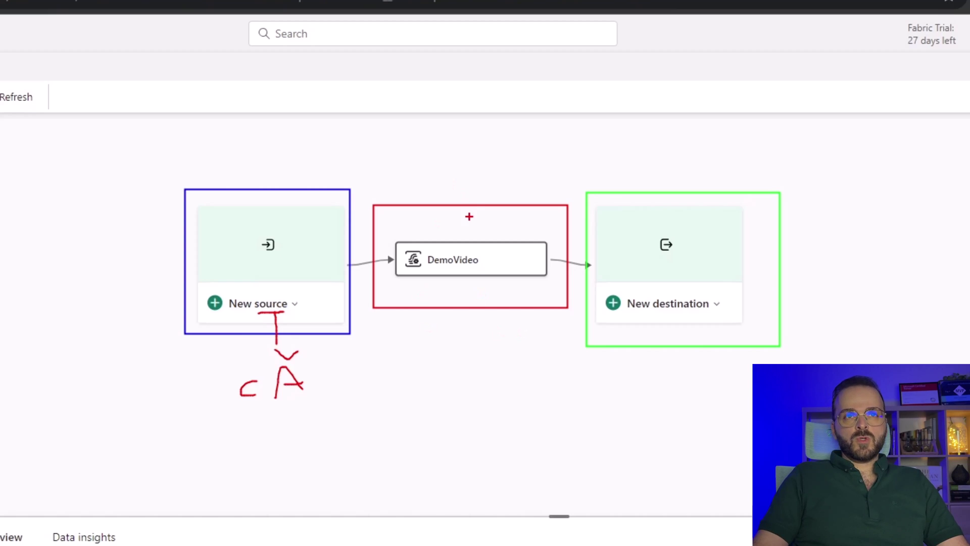
{"action": "left_click_drag", "start_coordinate": [461, 185], "coordinate": [476, 229]}
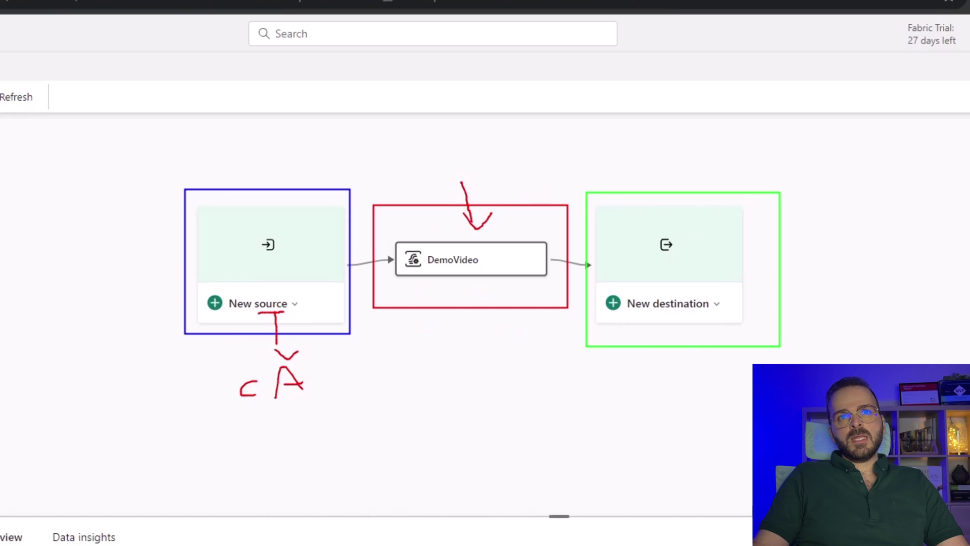
{"action": "key", "text": "Escape"}
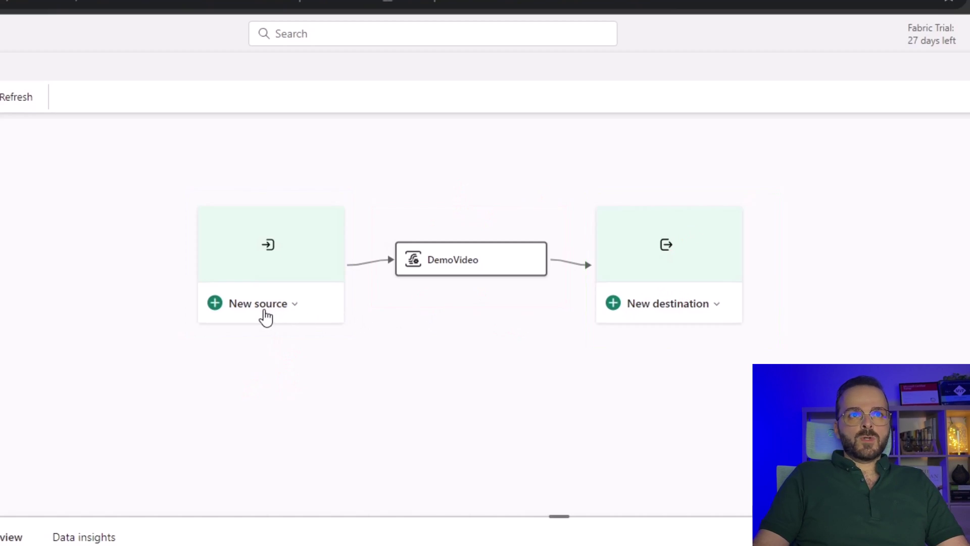
- Look at the Sample data source options, close them without adding, and reopen the source type list
{"action": "left_click", "coordinate": [264, 308]}
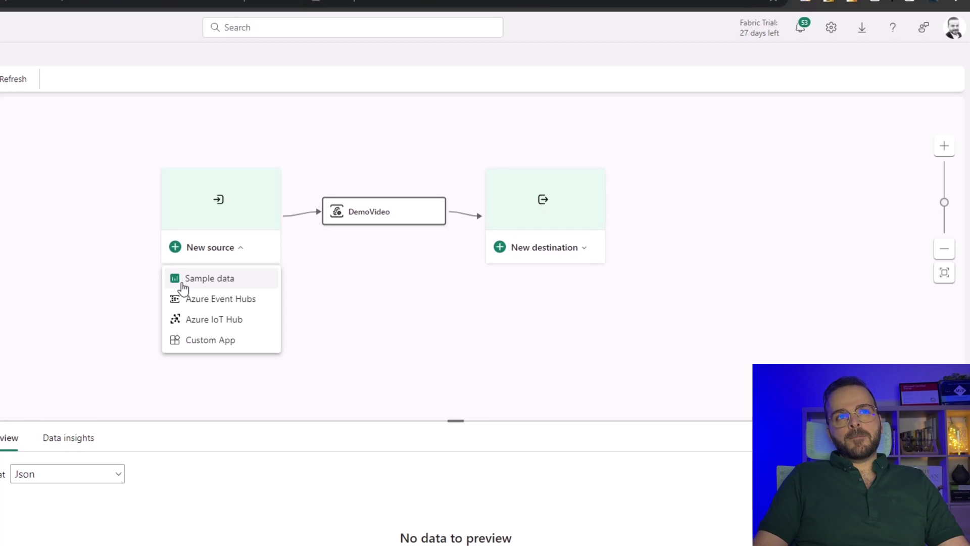
{"action": "left_click", "coordinate": [183, 283]}
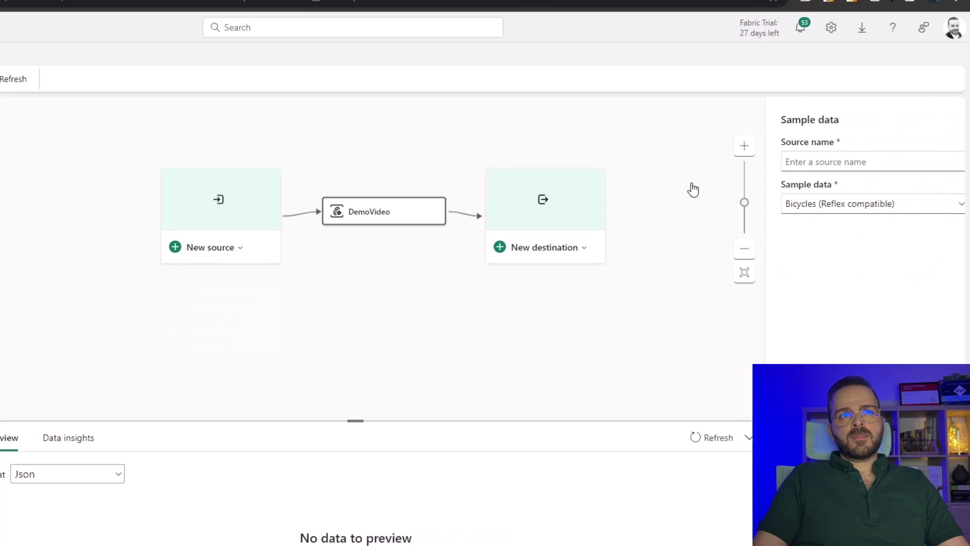
{"action": "left_click", "coordinate": [897, 204]}
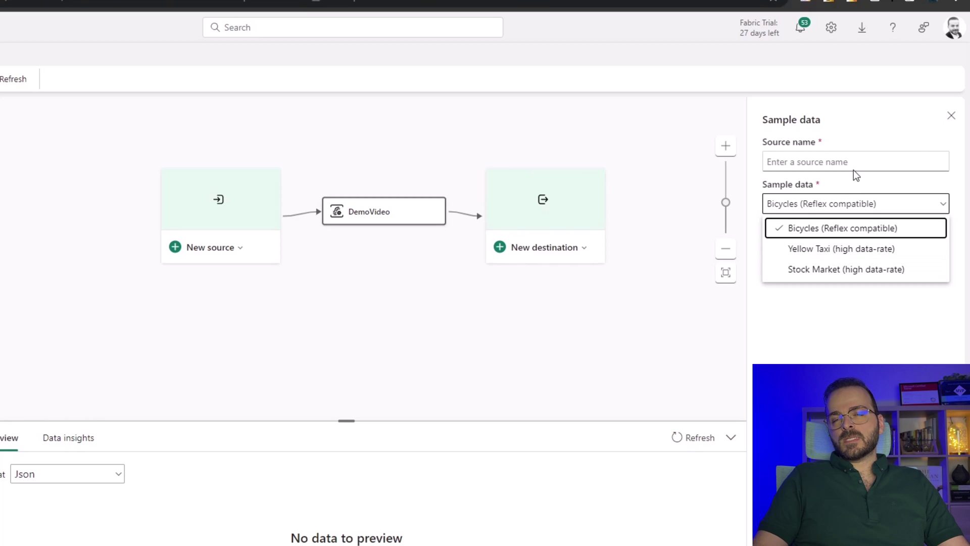
{"action": "left_click", "coordinate": [954, 119]}
{"action": "left_click", "coordinate": [952, 116]}
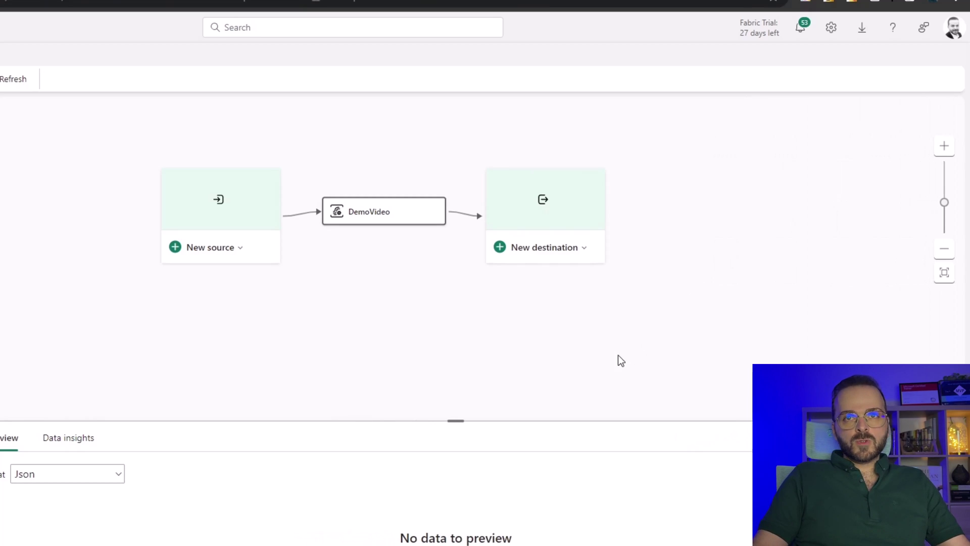
{"action": "left_click", "coordinate": [222, 249]}
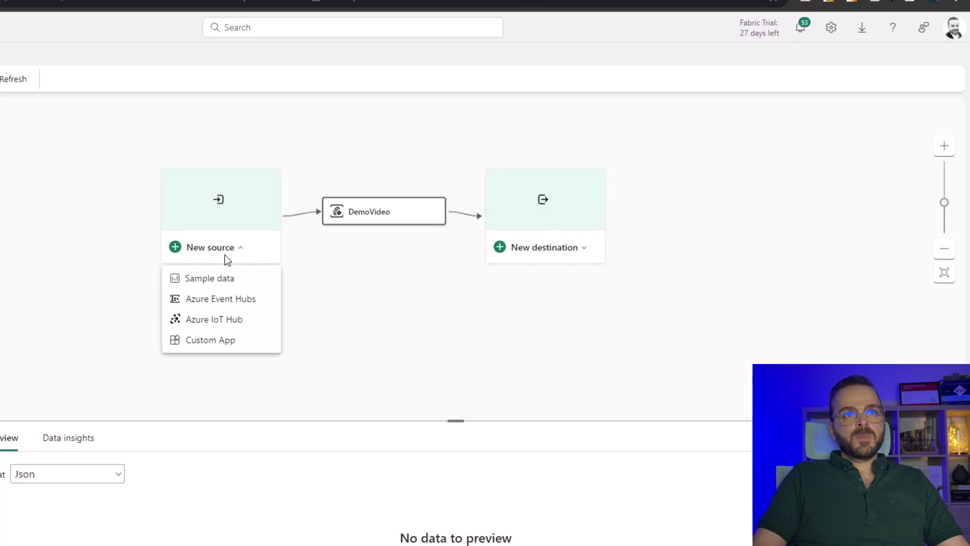
- Add a Custom App source named CAPowerAutomate to the DemoVideo eventstream
{"action": "left_click", "coordinate": [217, 342]}
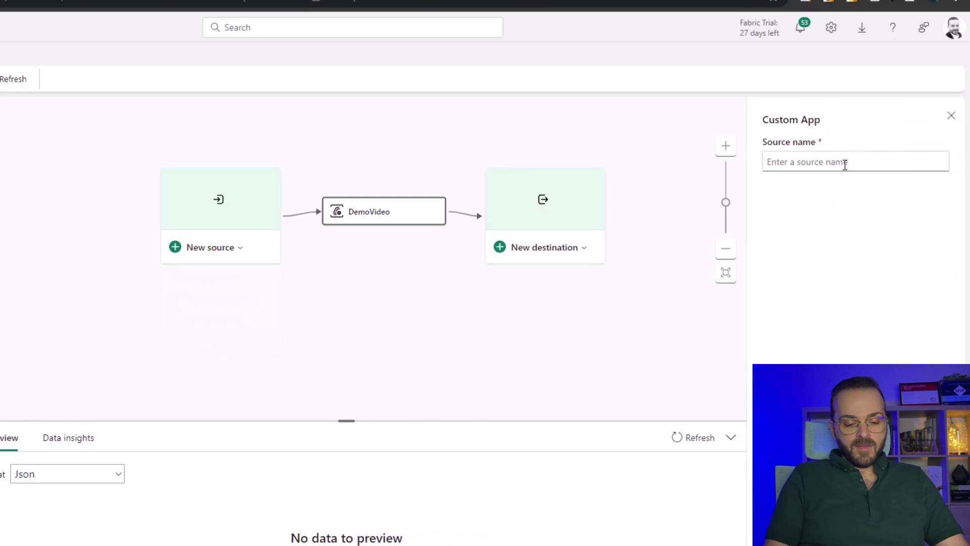
{"action": "left_click", "coordinate": [844, 161]}
{"action": "type", "text": "CAPowerAutomate"}
{"action": "key", "text": "Return"}
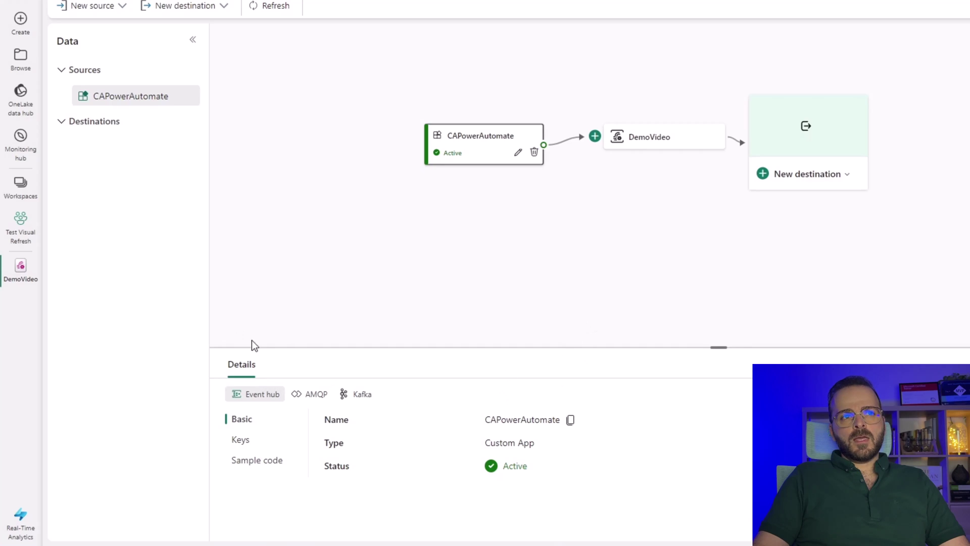
- Review the available destination types, then dismiss the list without adding one
{"action": "left_click", "coordinate": [804, 174]}
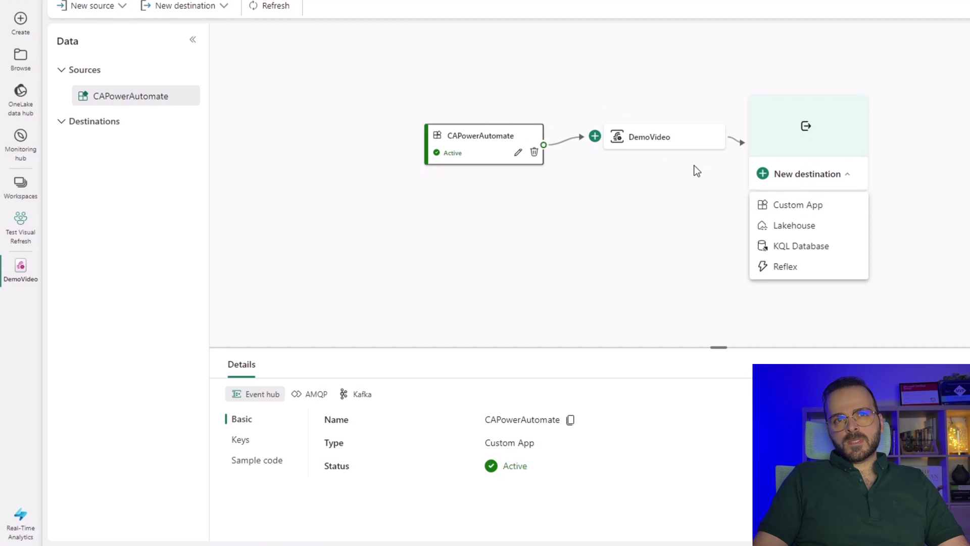
{"action": "left_click_drag", "start_coordinate": [405, 115], "coordinate": [711, 114]}
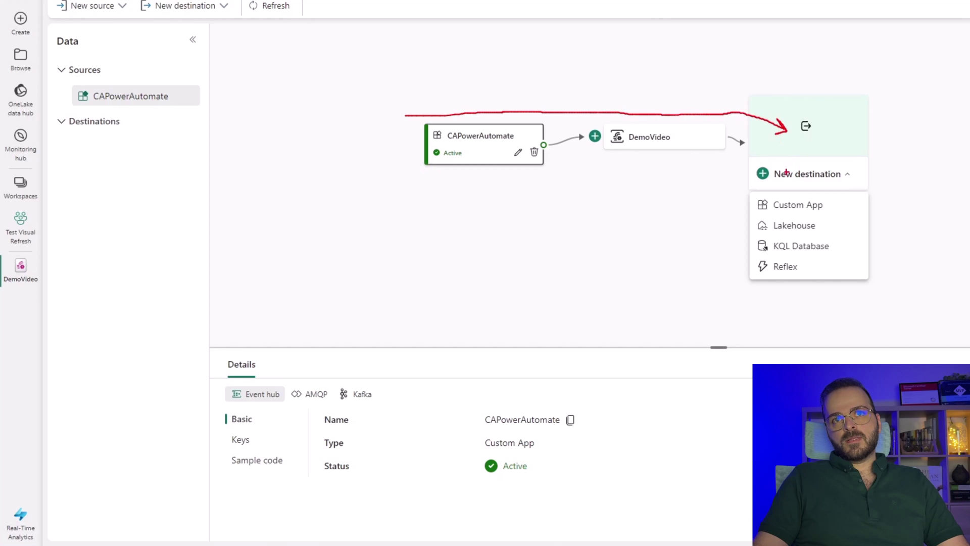
{"action": "key", "text": "Escape"}
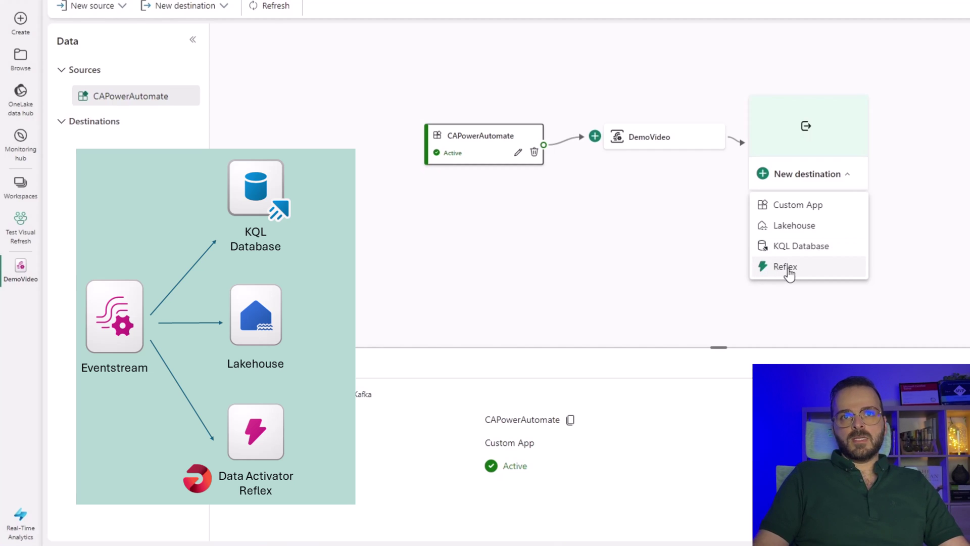
{"action": "left_click", "coordinate": [667, 265]}
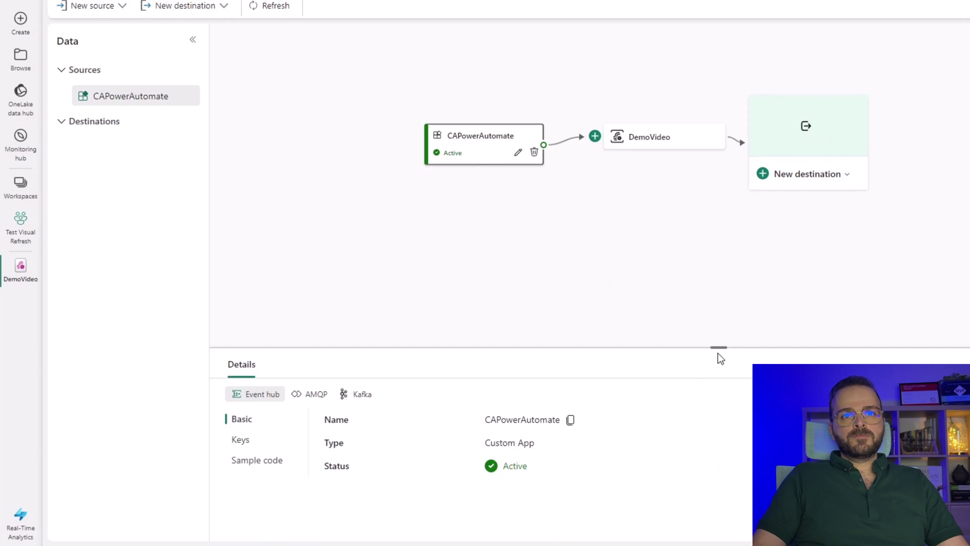
- Enlarge the Details pane and browse the AMQP, Kafka and Event hub connection details
{"action": "left_click_drag", "start_coordinate": [716, 345], "coordinate": [718, 251]}
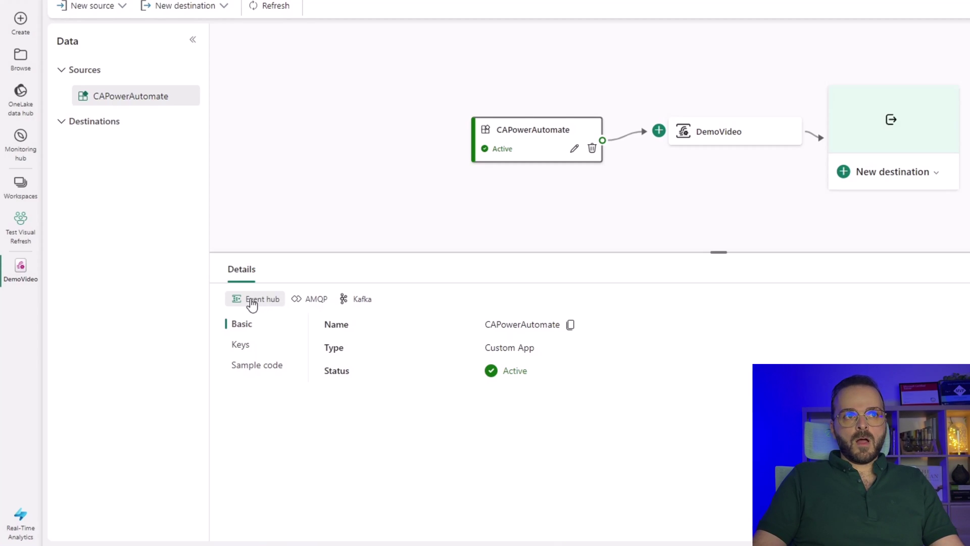
{"action": "left_click", "coordinate": [312, 301]}
{"action": "left_click", "coordinate": [350, 302]}
{"action": "left_click", "coordinate": [249, 302]}
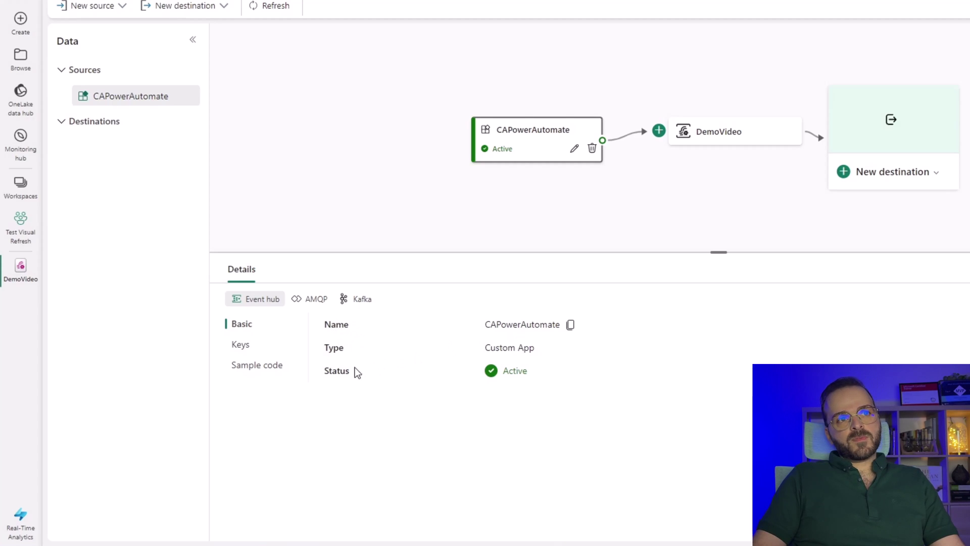
{"action": "double_click", "coordinate": [522, 372]}
- Review the source's Sample code, then display its Event hub connection keys
{"action": "left_click", "coordinate": [239, 346]}
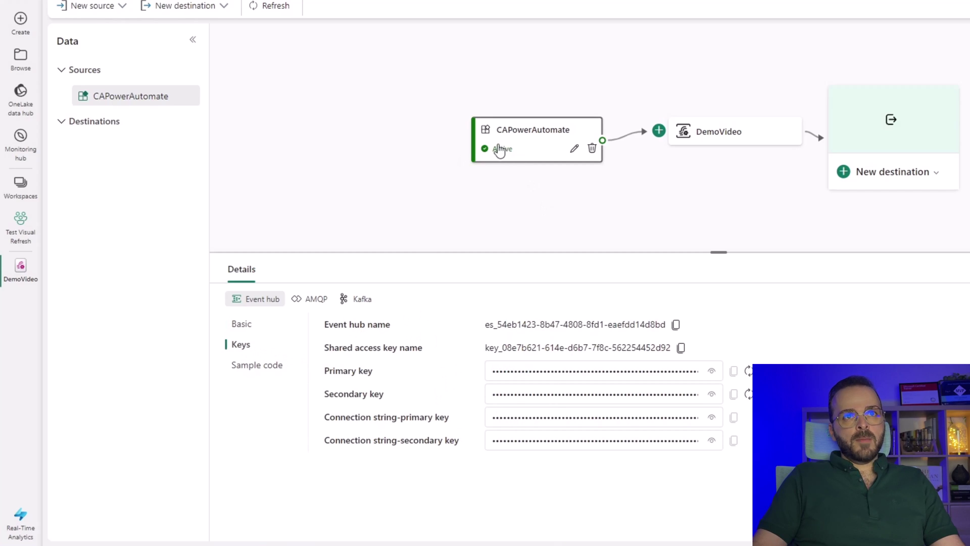
{"action": "left_click", "coordinate": [258, 376]}
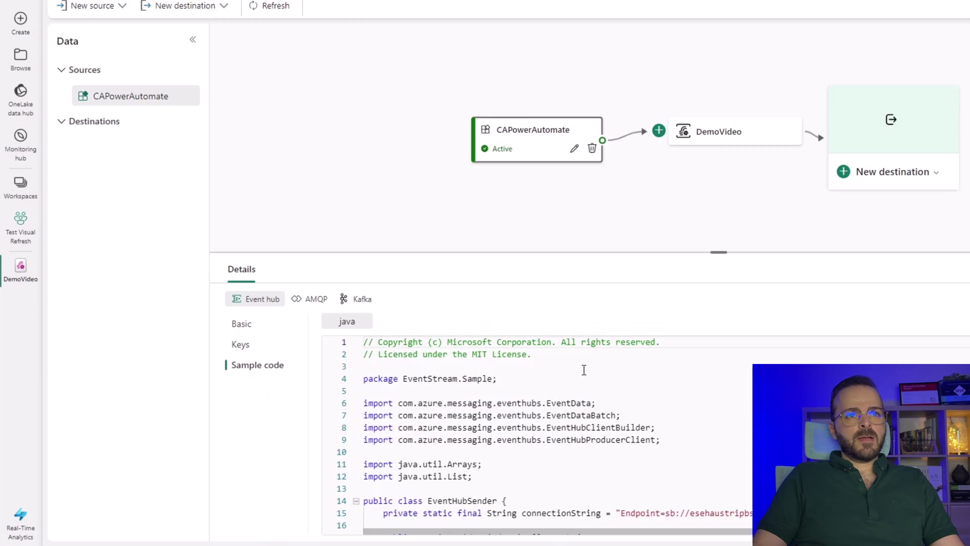
{"action": "scroll", "coordinate": [554, 378], "scroll_direction": "down", "scroll_amount": 3}
{"action": "scroll", "coordinate": [583, 377], "scroll_direction": "down", "scroll_amount": 5}
{"action": "scroll", "coordinate": [559, 396], "scroll_direction": "up", "scroll_amount": 10}
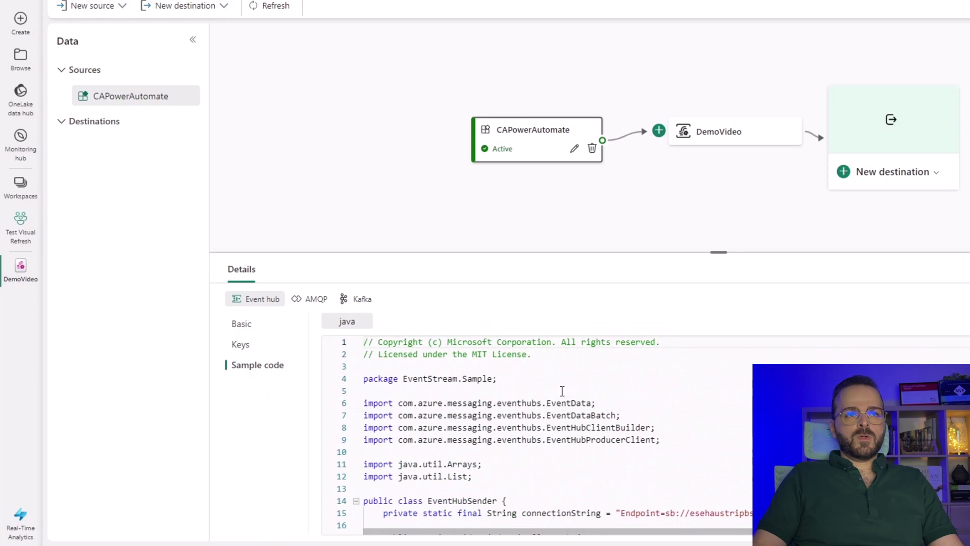
{"action": "left_click", "coordinate": [251, 349]}
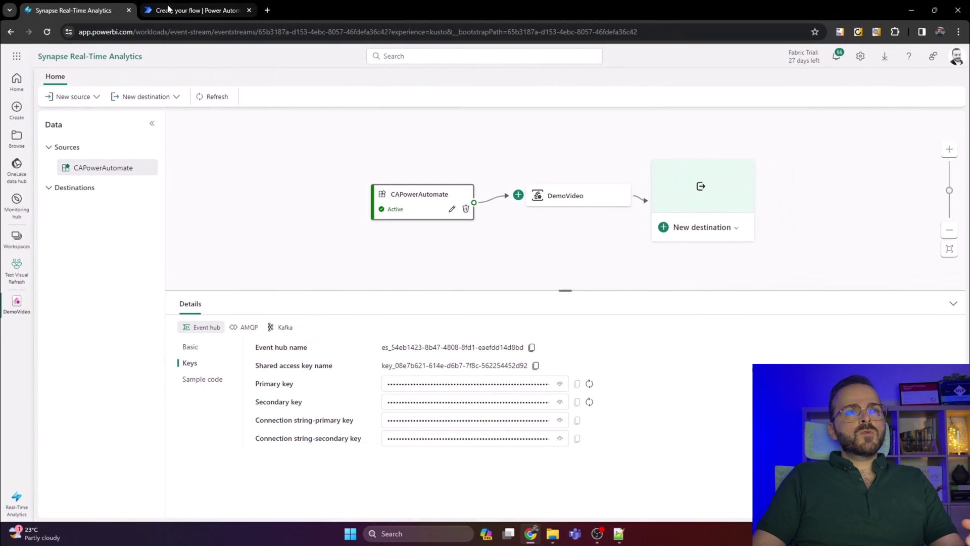
- In Power Automate, start a new instant cloud flow with the Manually trigger a flow trigger
{"action": "left_click", "coordinate": [182, 10]}
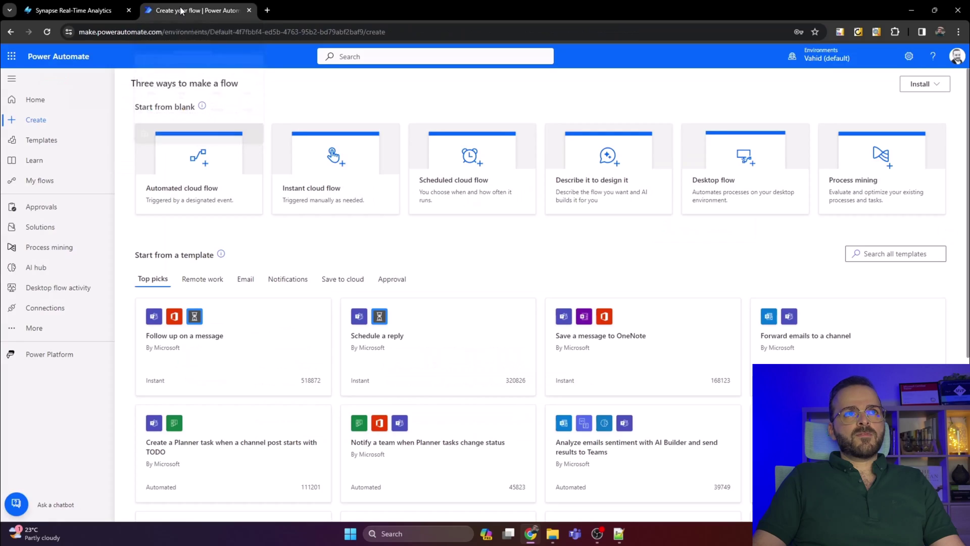
{"action": "left_click", "coordinate": [38, 123]}
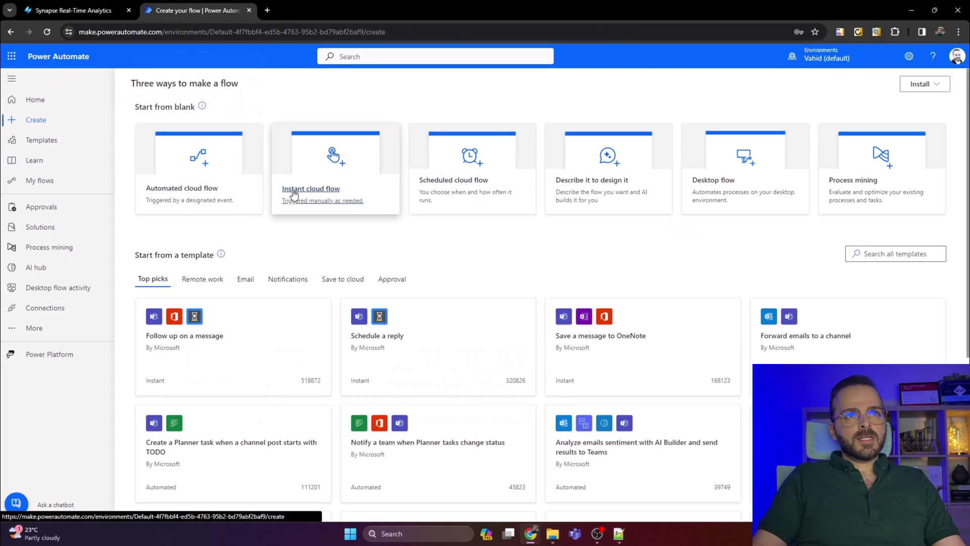
{"action": "left_click", "coordinate": [324, 196]}
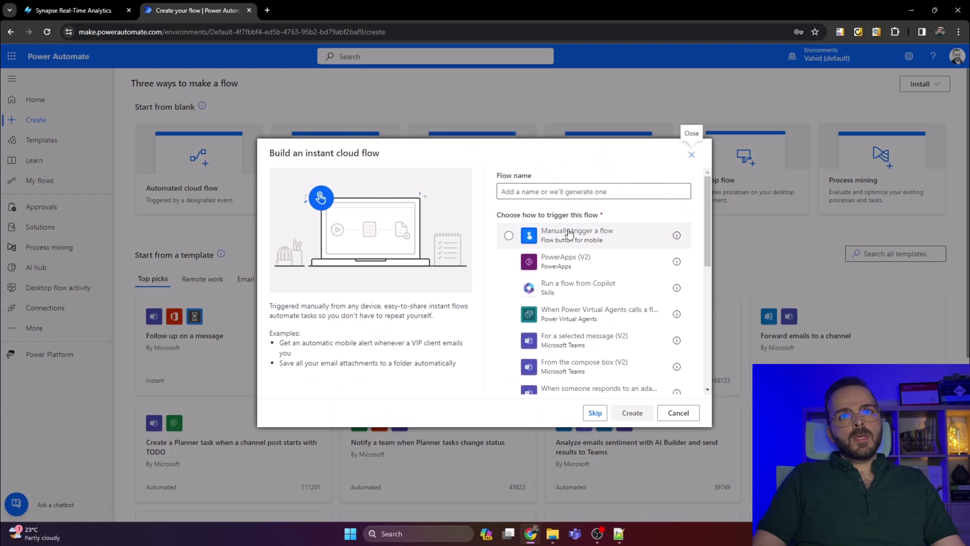
{"action": "left_click", "coordinate": [588, 240]}
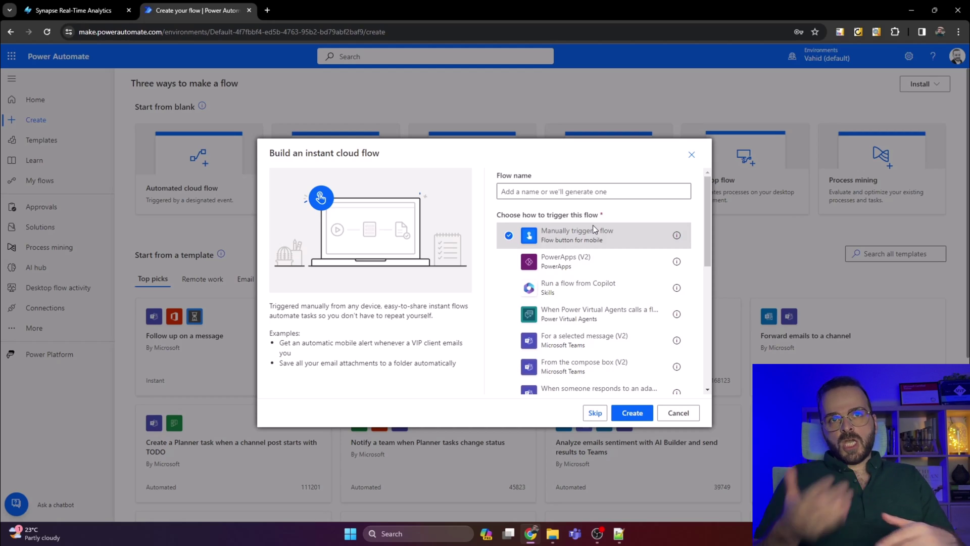
- Name the flow TestForVideoDemo, create it, and open it in the classic designer without Copilot
{"action": "left_click", "coordinate": [550, 194]}
{"action": "type", "text": "TestForVideoDemo"}
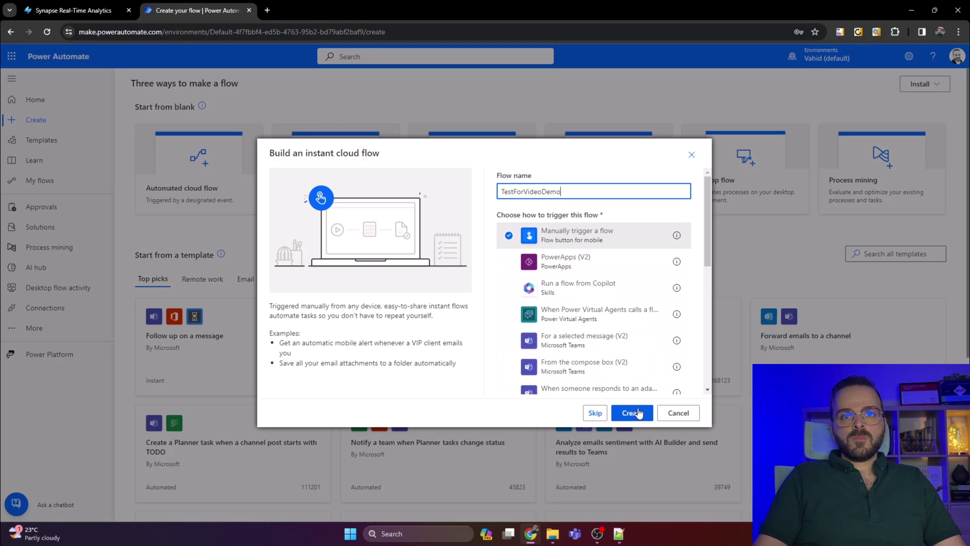
{"action": "left_click", "coordinate": [637, 412]}
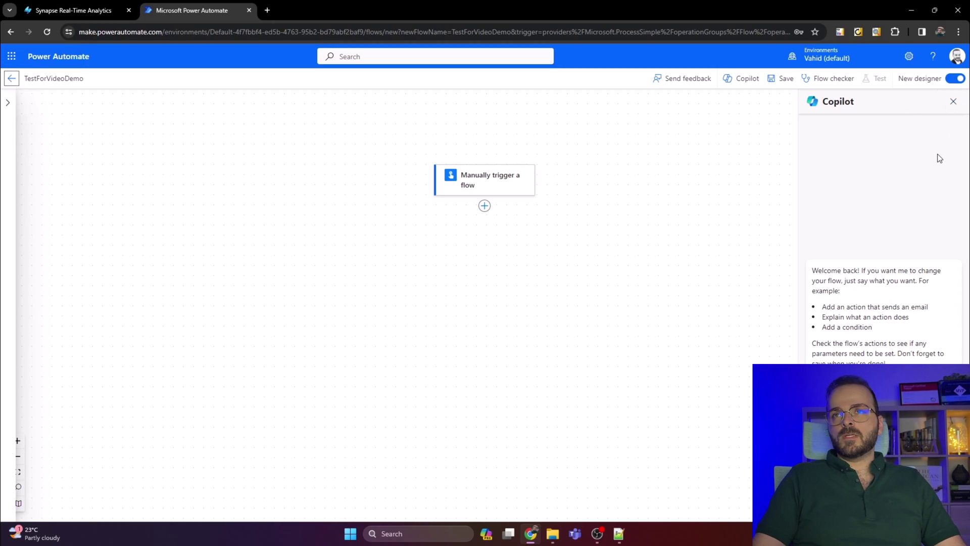
{"action": "left_click", "coordinate": [953, 104]}
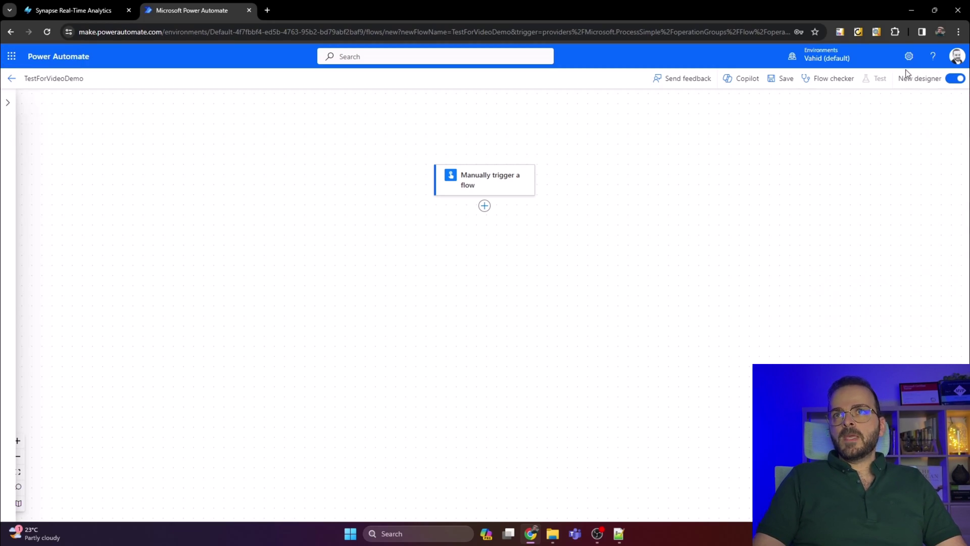
{"action": "left_click", "coordinate": [955, 79]}
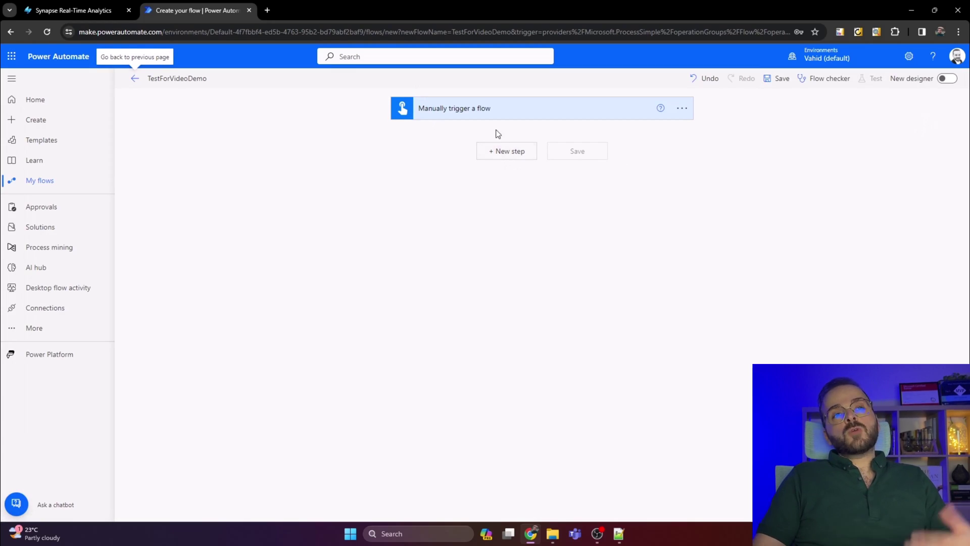
- Add an Event Hubs Send event step after the manual trigger
{"action": "left_click", "coordinate": [507, 152]}
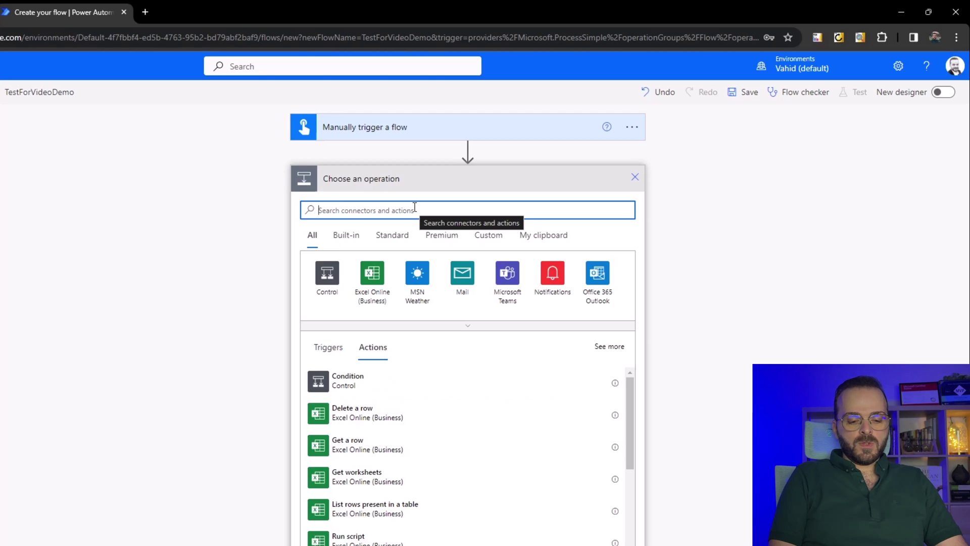
{"action": "type", "text": "hu"}
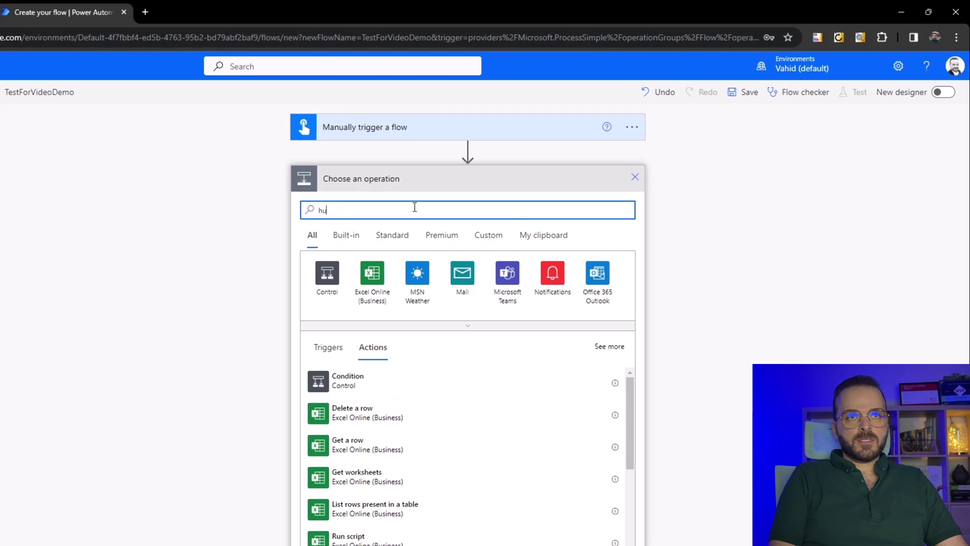
{"action": "type", "text": "n"}
{"action": "key", "text": "BackSpace"}
{"action": "type", "text": "b"}
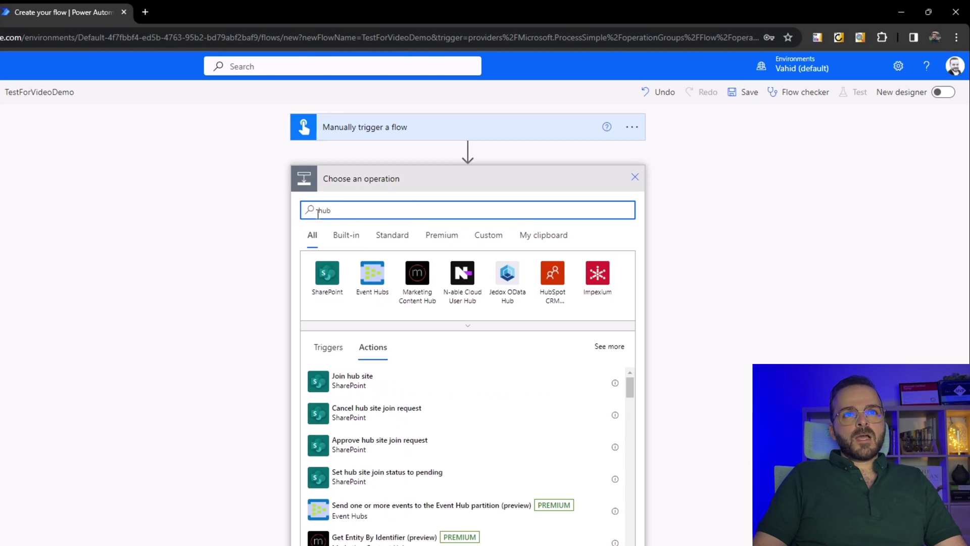
{"action": "left_click", "coordinate": [374, 280]}
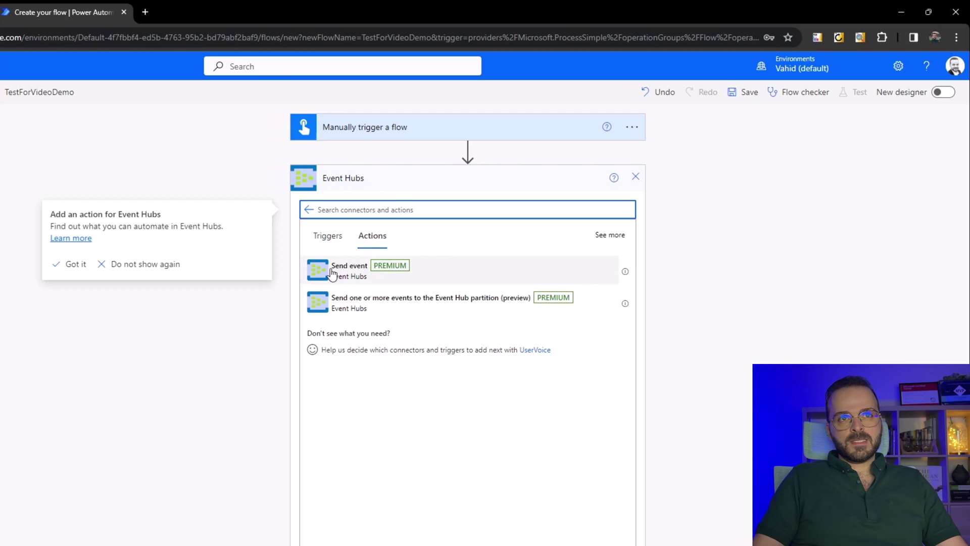
{"action": "left_click", "coordinate": [375, 272]}
{"action": "left_click", "coordinate": [374, 273]}
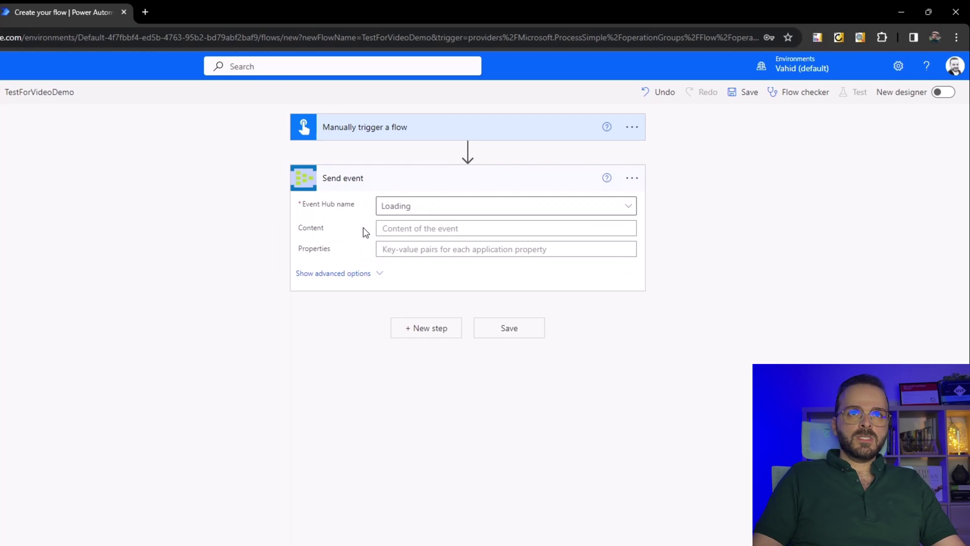
- Start a new Event Hubs connection for the step, keeping Access Key authentication
{"action": "left_click", "coordinate": [631, 182]}
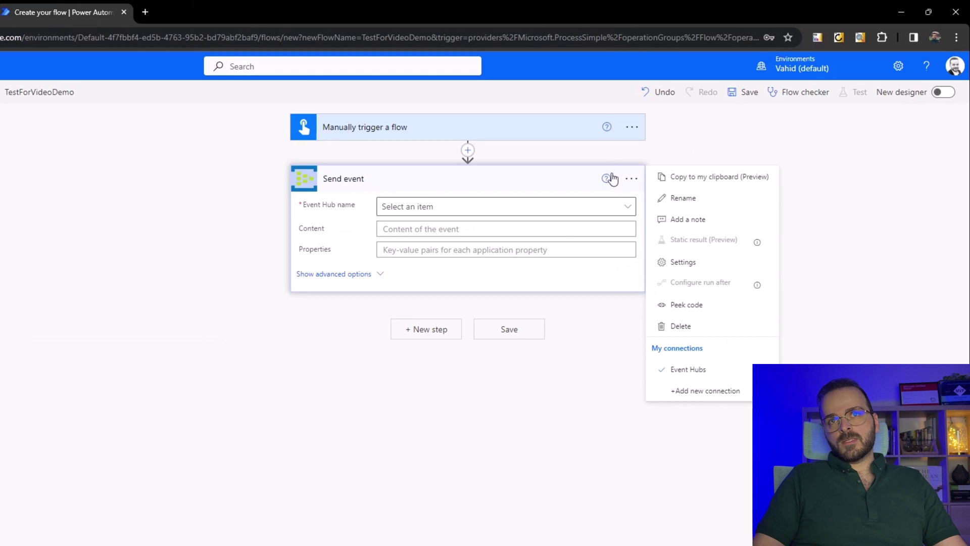
{"action": "left_click", "coordinate": [632, 179]}
{"action": "left_click", "coordinate": [631, 178]}
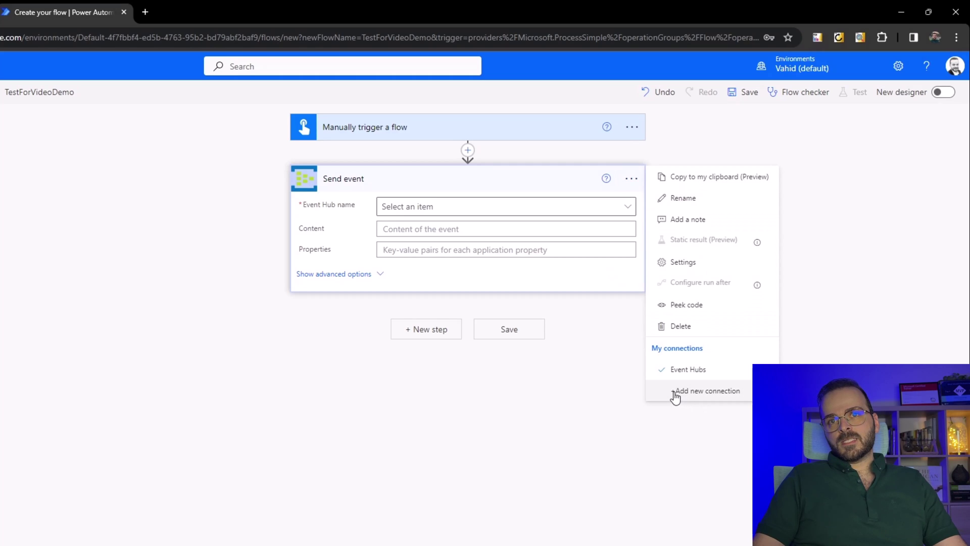
{"action": "left_click", "coordinate": [702, 395]}
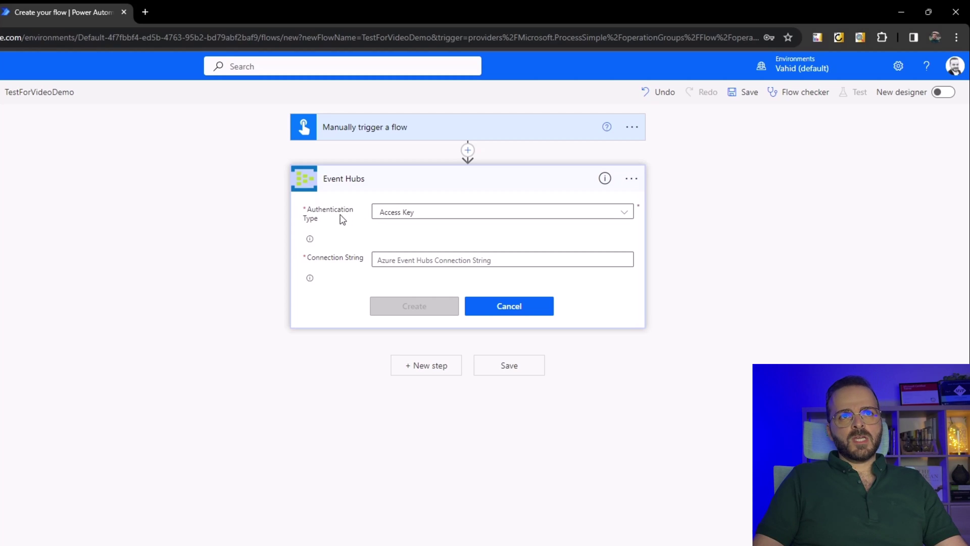
{"action": "left_click", "coordinate": [404, 212]}
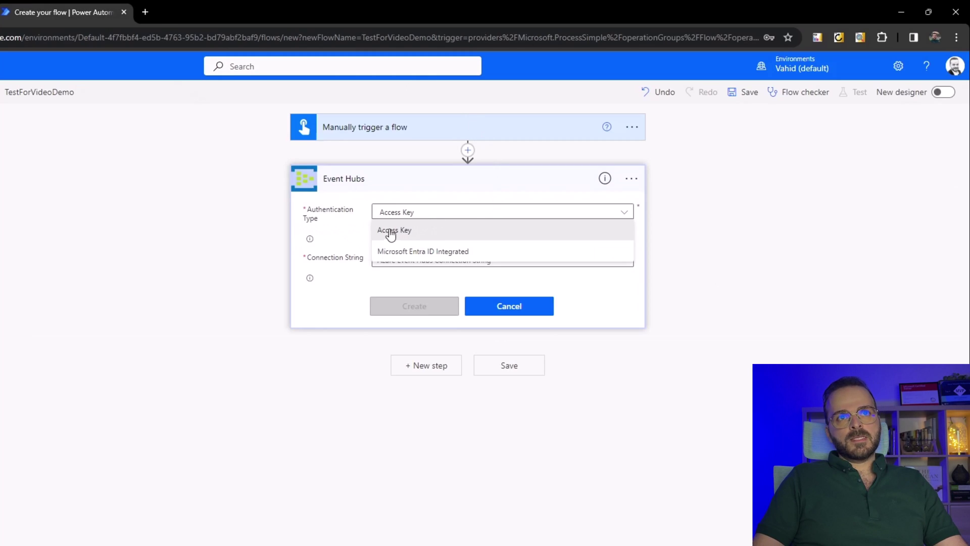
{"action": "left_click", "coordinate": [390, 233]}
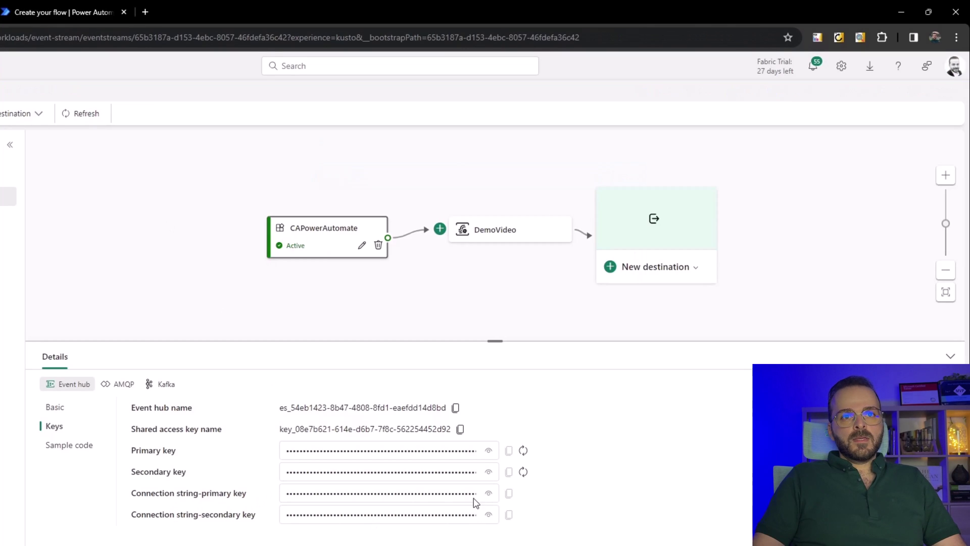
- Reveal and copy CAPowerAutomate's Connection string-primary key from the eventstream Keys
{"action": "left_click_drag", "start_coordinate": [129, 493], "coordinate": [245, 498]}
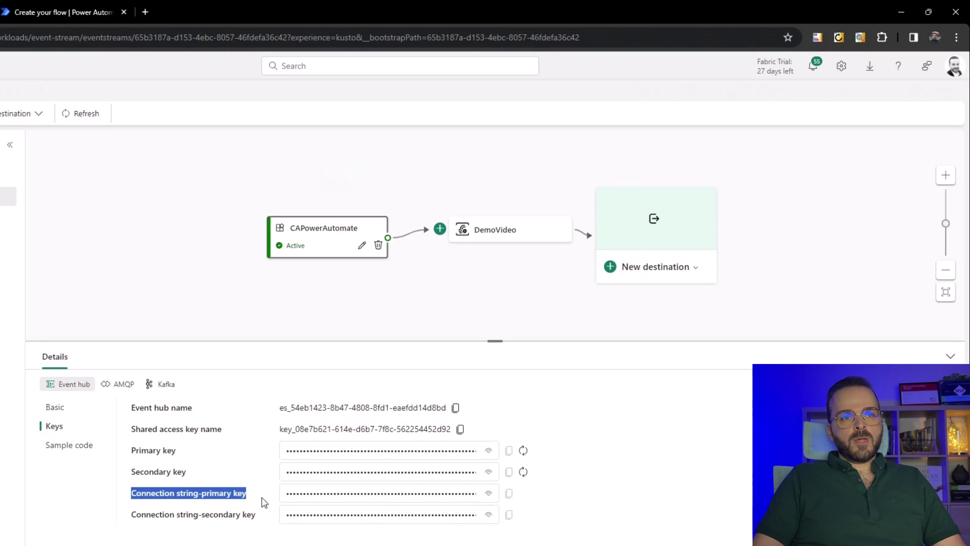
{"action": "left_click", "coordinate": [263, 502]}
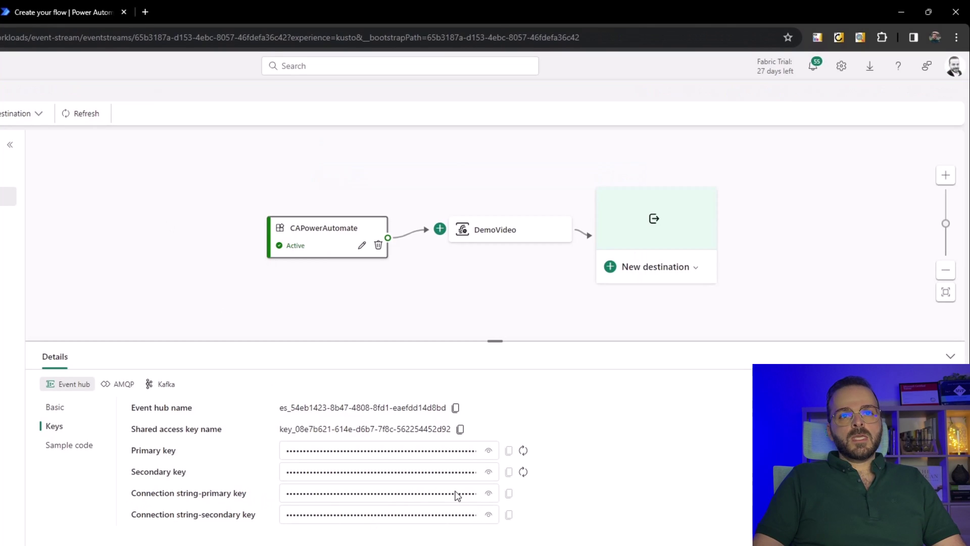
{"action": "left_click", "coordinate": [488, 493]}
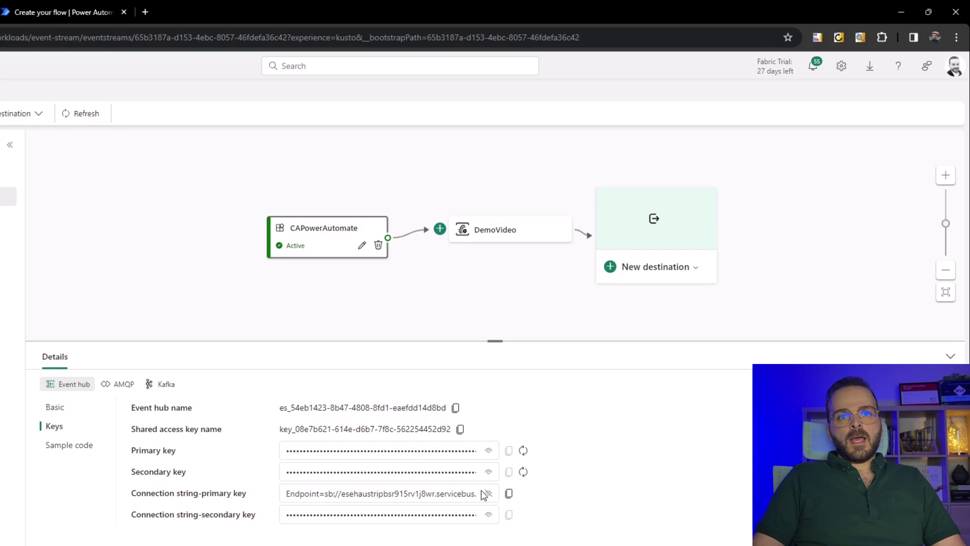
{"action": "left_click", "coordinate": [509, 493]}
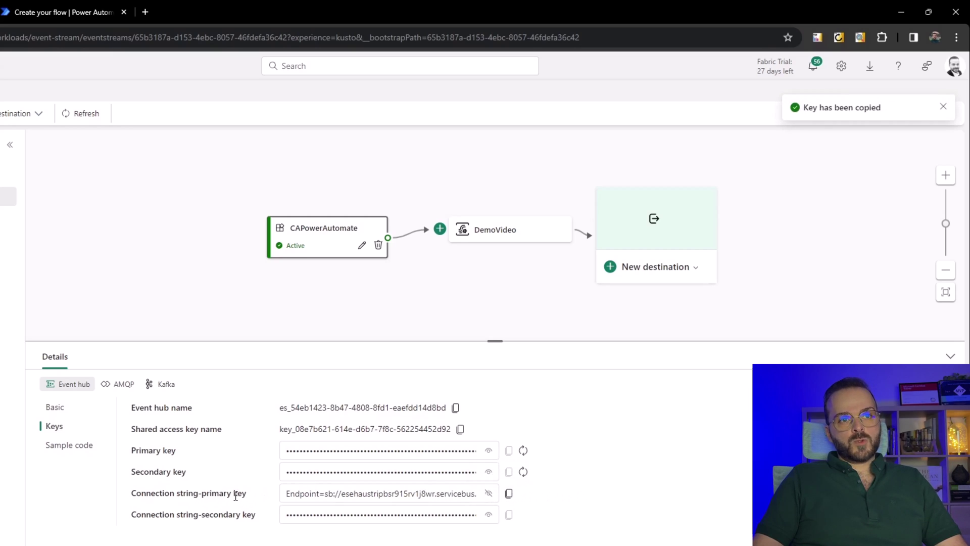
- Paste the primary-key connection string into the Event Hubs connection and create it
{"action": "left_click", "coordinate": [63, 6]}
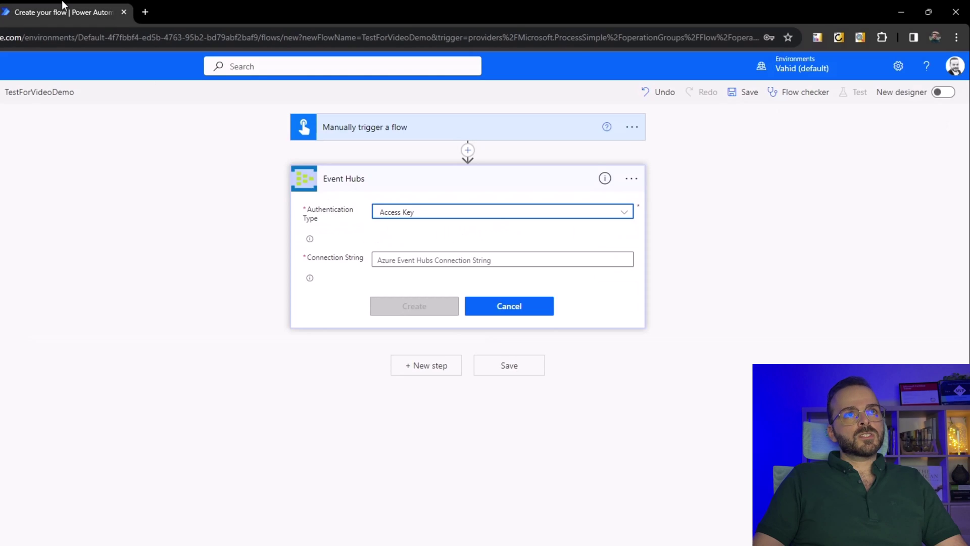
{"action": "left_click", "coordinate": [448, 260]}
{"action": "key", "text": "ctrl+v"}
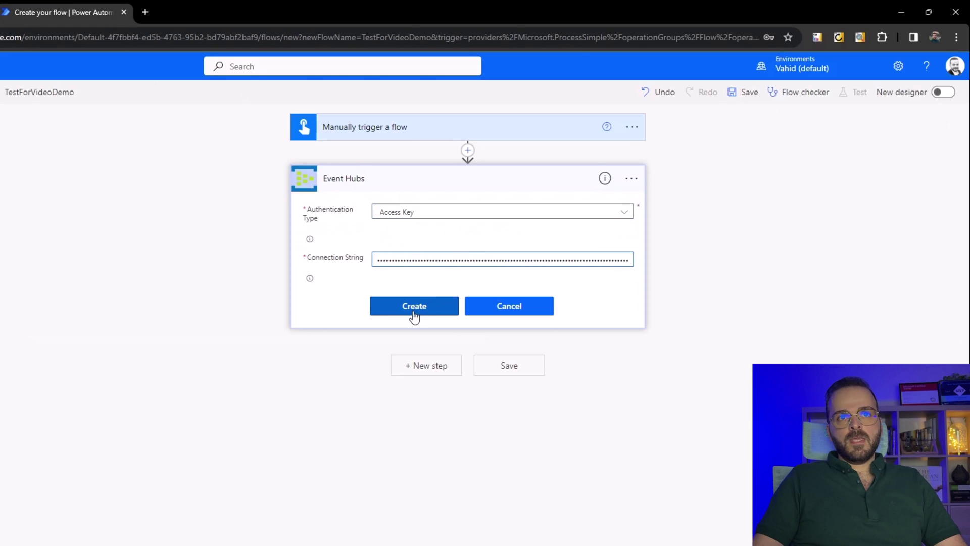
{"action": "left_click", "coordinate": [414, 309]}
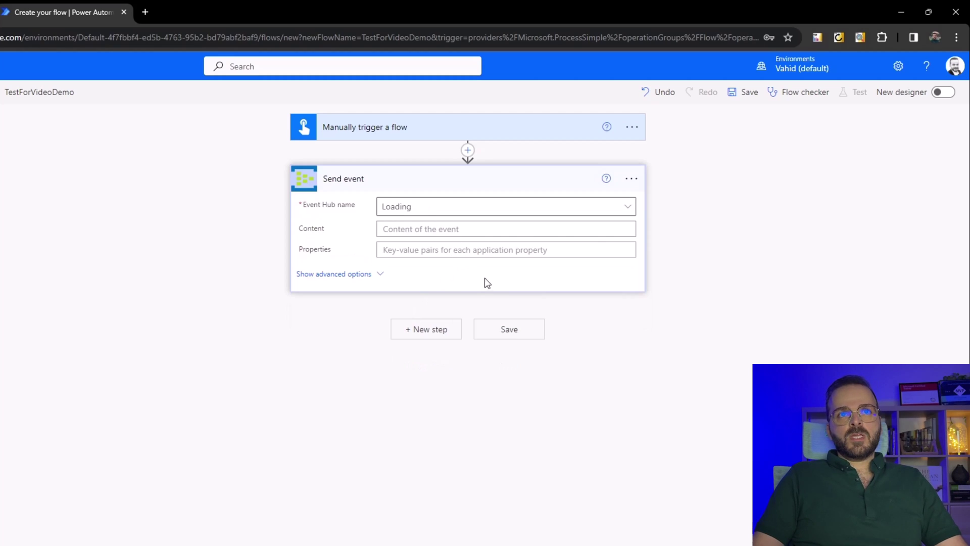
- Copy the eventstream's event hub name and choose Add a custom item for Event Hub name
{"action": "left_click", "coordinate": [624, 211]}
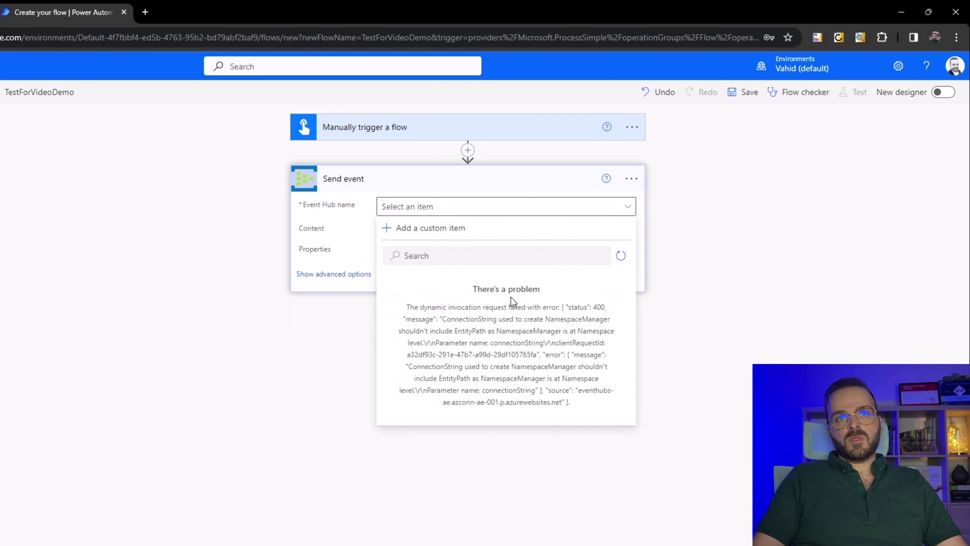
{"action": "left_click_drag", "start_coordinate": [566, 308], "coordinate": [599, 355]}
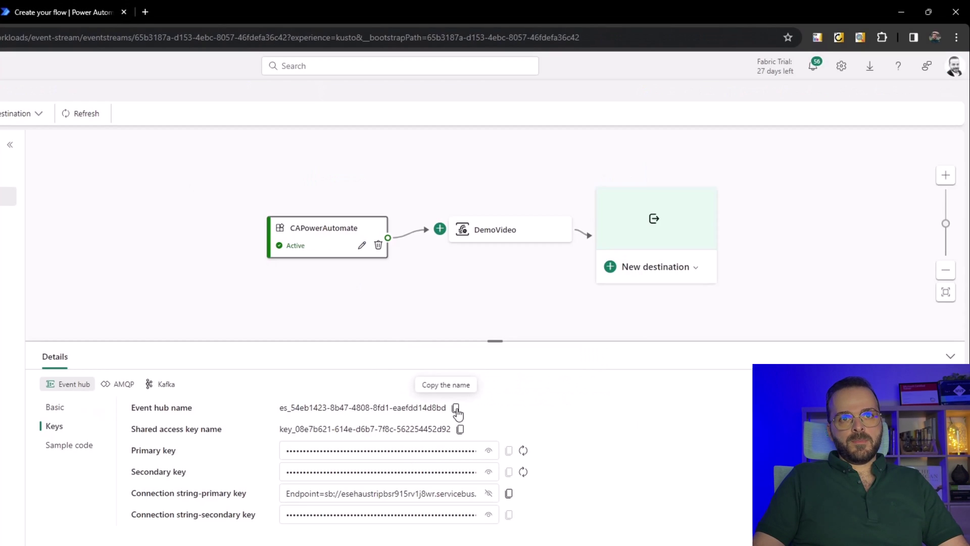
{"action": "left_click", "coordinate": [456, 408]}
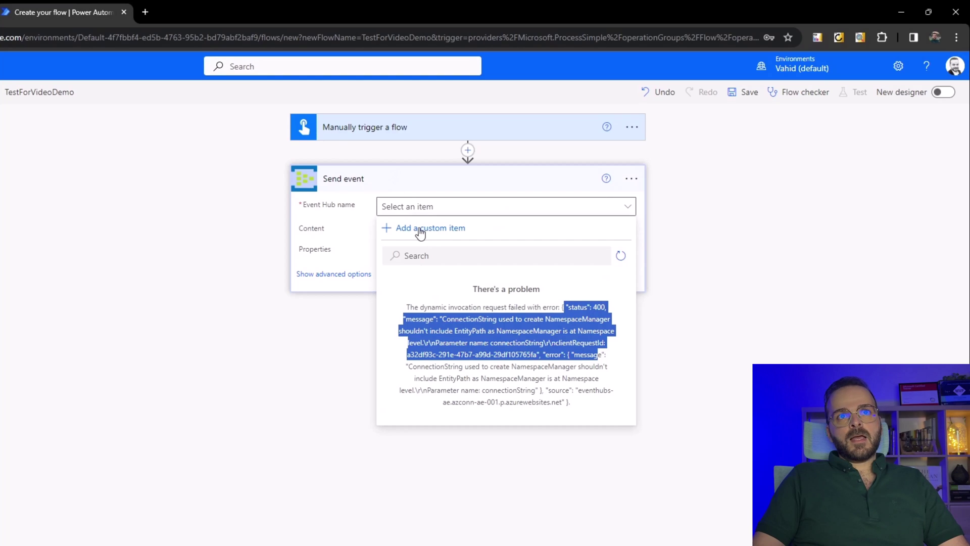
{"action": "left_click", "coordinate": [407, 235]}
- Set es_54eb1423-8b47-4808-8fd1-eaefdd14d8bd as the custom Event Hub name
{"action": "left_click", "coordinate": [468, 334]}
{"action": "key", "text": "ctrl+v"}
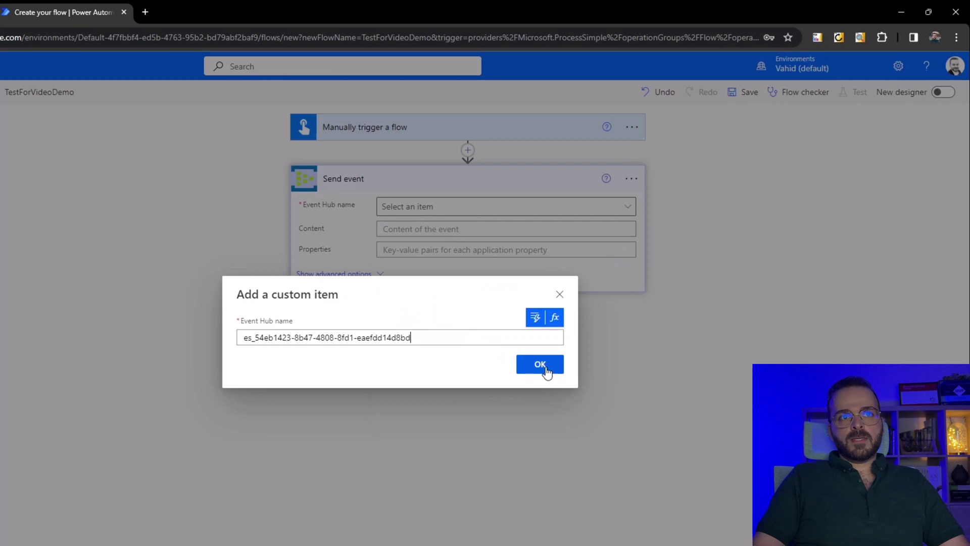
{"action": "left_click", "coordinate": [540, 364]}
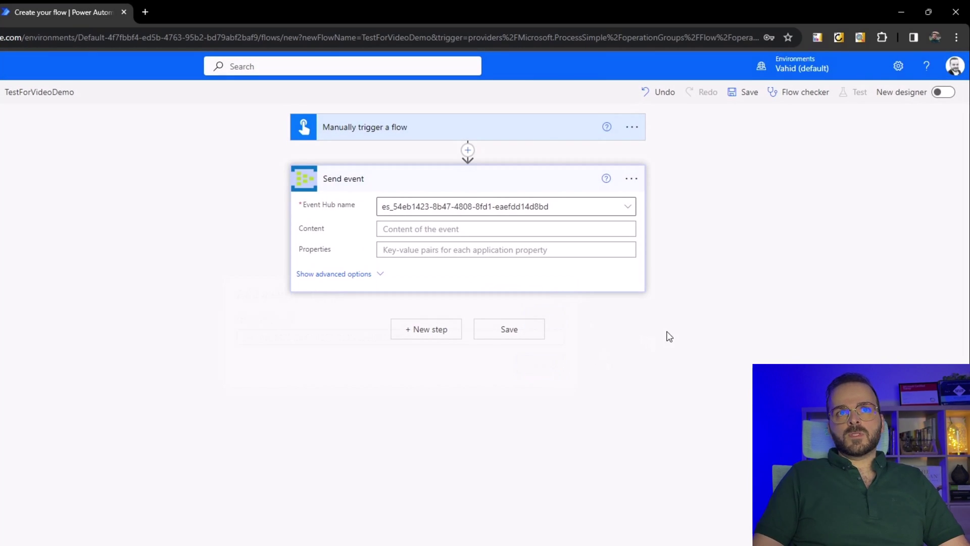
- Check the Send event step's options, then place the cursor in the empty Content field
{"action": "left_click", "coordinate": [631, 179]}
{"action": "left_click", "coordinate": [580, 329]}
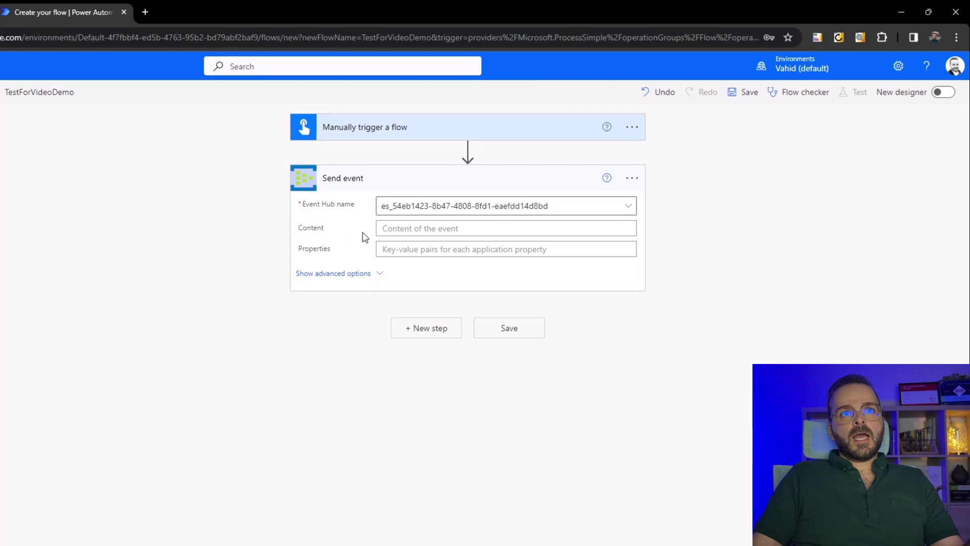
{"action": "left_click", "coordinate": [423, 230]}
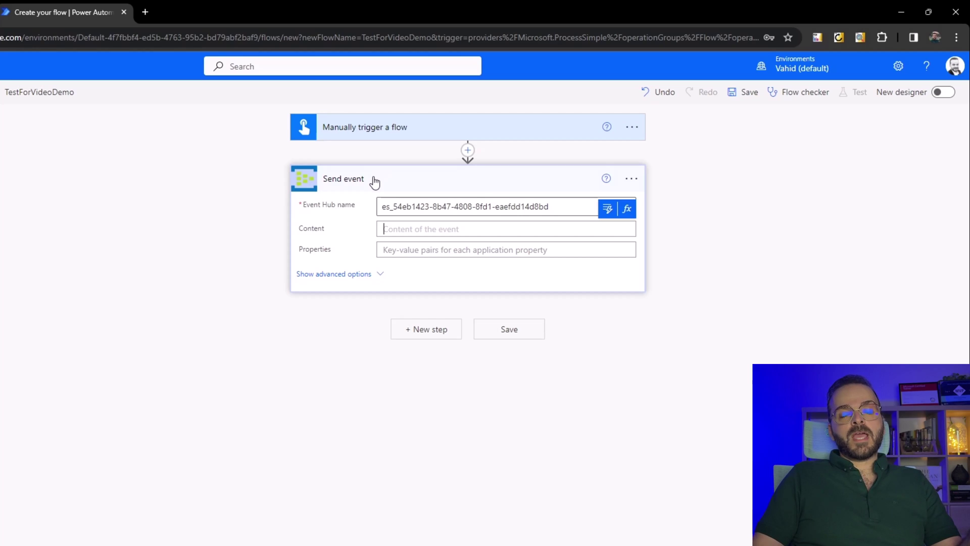
{"action": "key", "text": "alt+Left"}
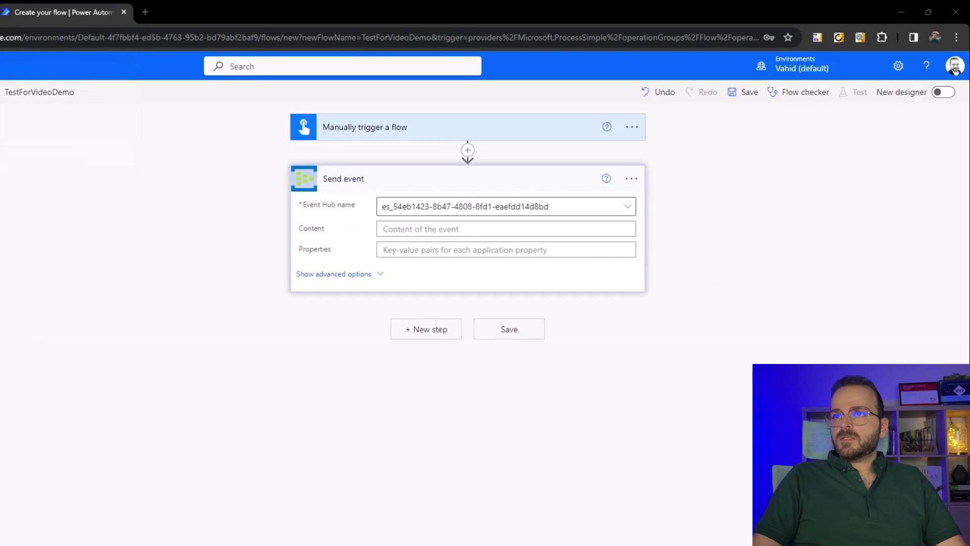
{"action": "key", "text": "alt+Tab"}
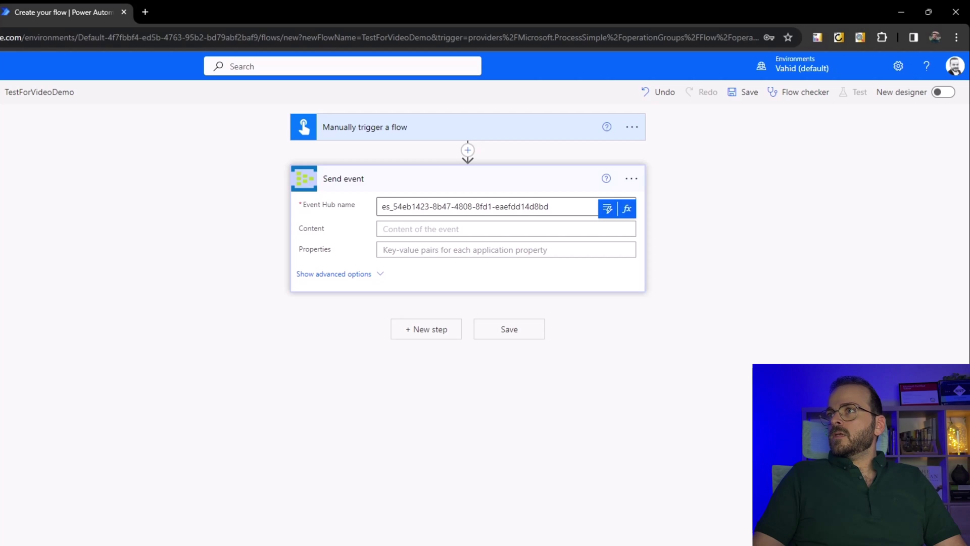
- Paste the JSON sales record (Segment B, Iran, Iphone, Sales 10000) as Content and save the flow
{"action": "left_click", "coordinate": [409, 232]}
{"action": "key", "text": "ctrl+v"}
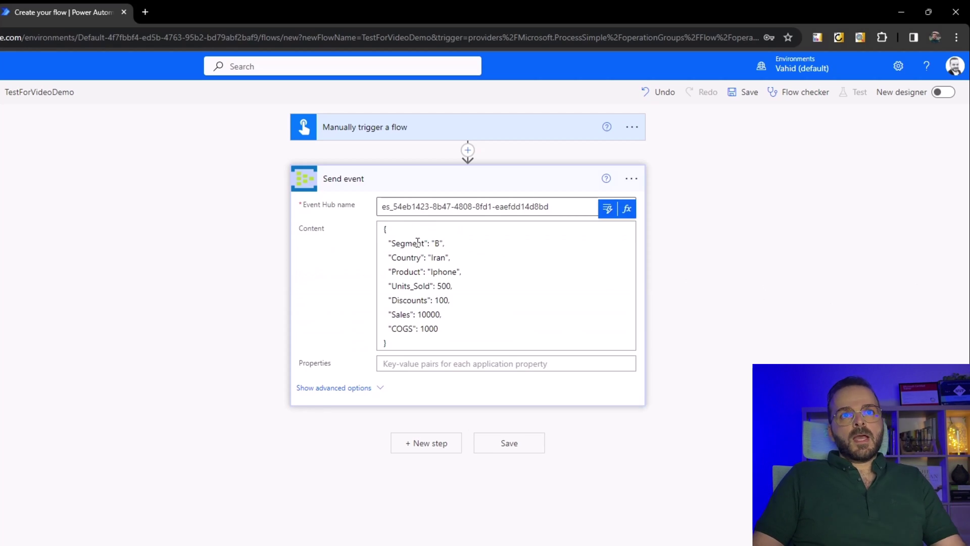
{"action": "mouse_move", "coordinate": [383, 235]}
{"action": "left_mouse_down"}
{"action": "mouse_move", "coordinate": [428, 251]}
{"action": "mouse_move", "coordinate": [398, 258]}
{"action": "mouse_move", "coordinate": [426, 263]}
{"action": "mouse_move", "coordinate": [421, 277]}
{"action": "left_mouse_up"}
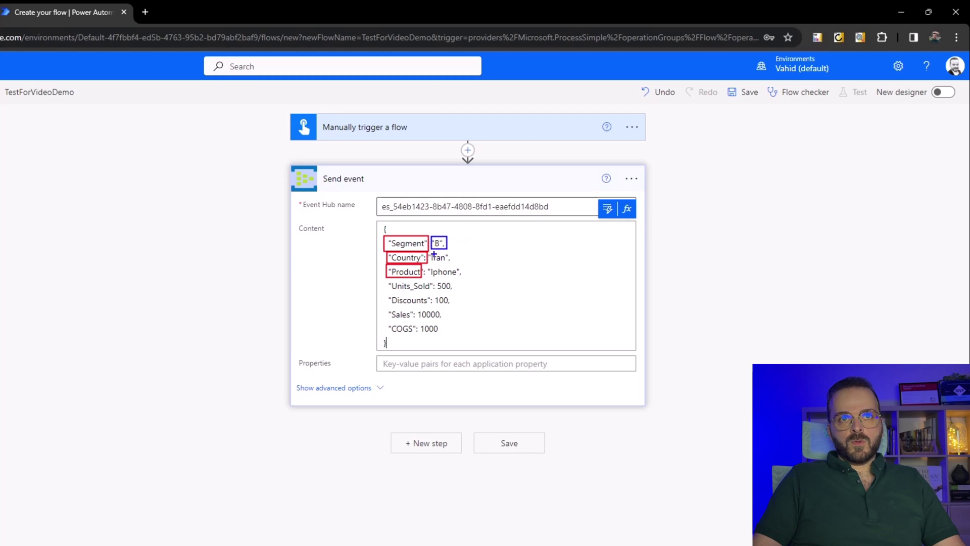
{"action": "left_click_drag", "start_coordinate": [437, 255], "coordinate": [452, 263]}
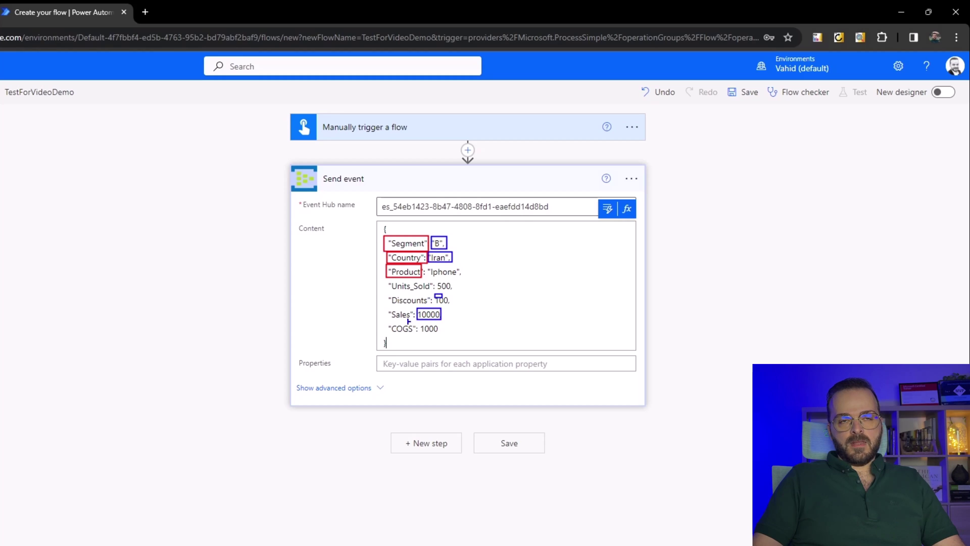
{"action": "key", "text": "Escape"}
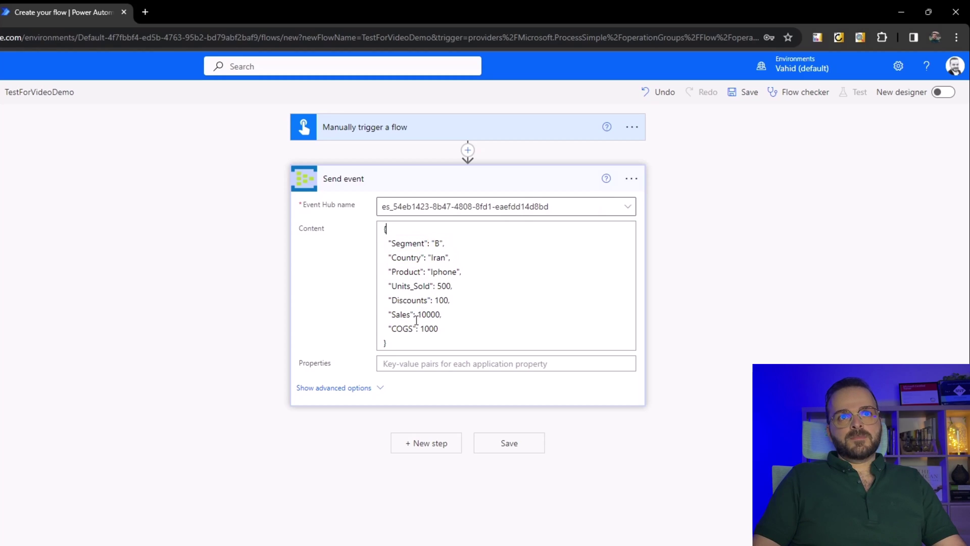
{"action": "left_click", "coordinate": [735, 94]}
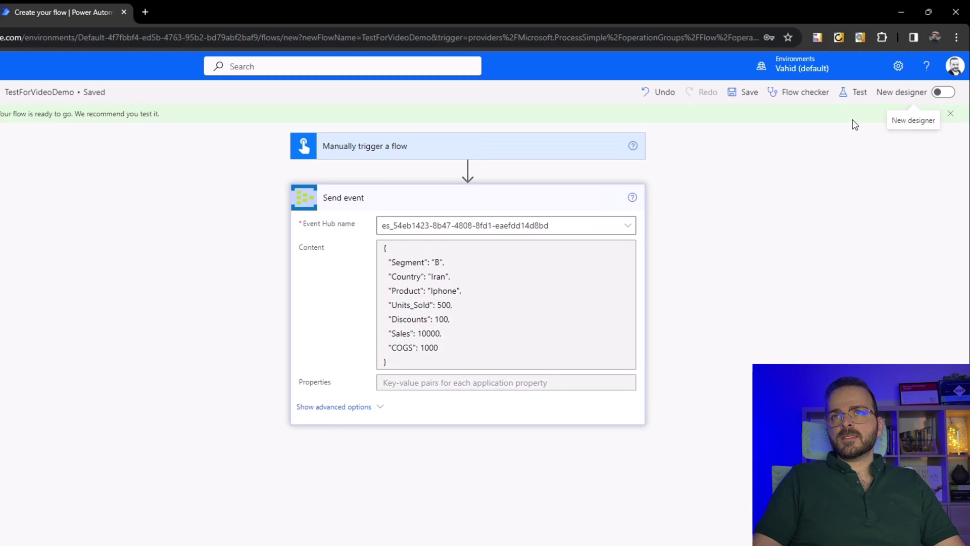
- Run a manual test of the TestForVideoDemo flow
{"action": "left_click", "coordinate": [856, 95]}
{"action": "left_click", "coordinate": [774, 122]}
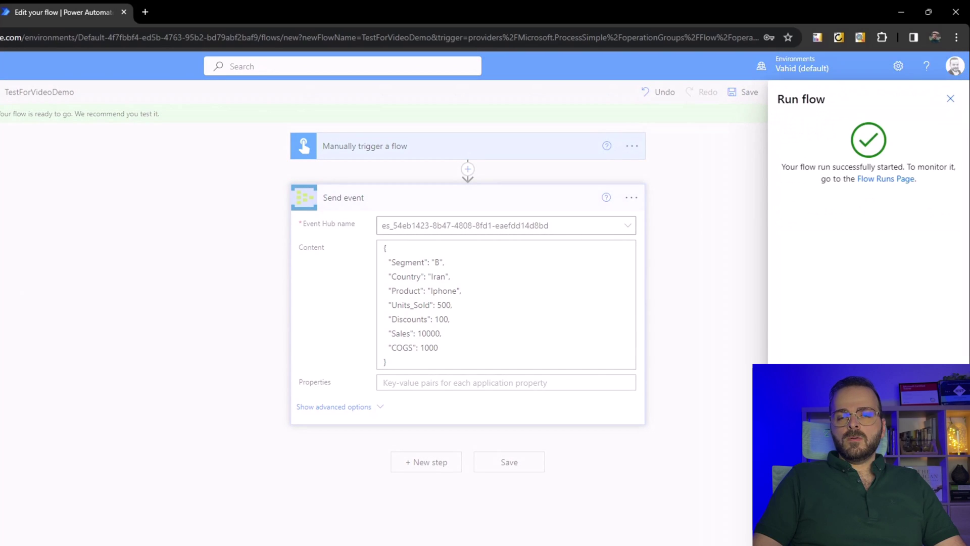
{"action": "left_click", "coordinate": [787, 527]}
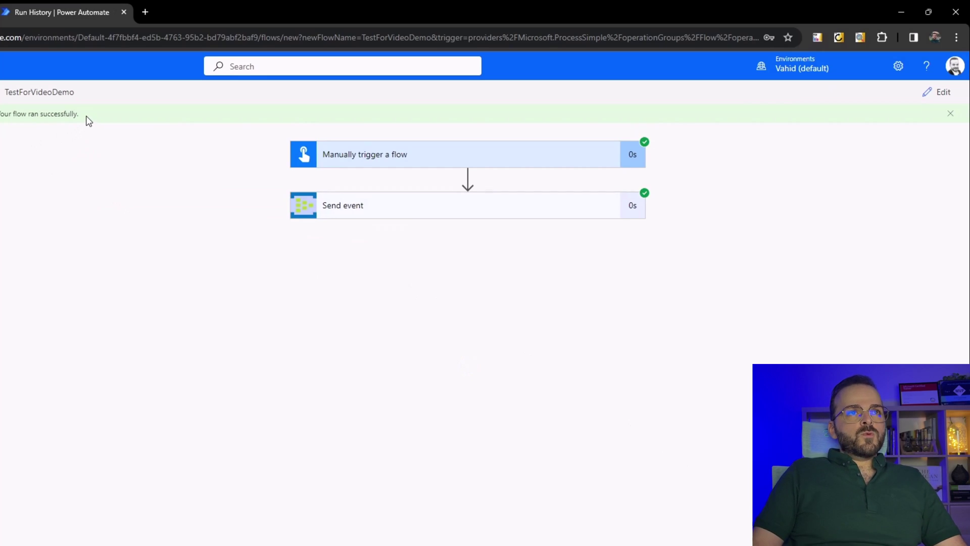
- Check the successful run's Send event details, then show DemoVideo's data preview in Fabric
{"action": "left_click_drag", "start_coordinate": [84, 117], "coordinate": [1, 115]}
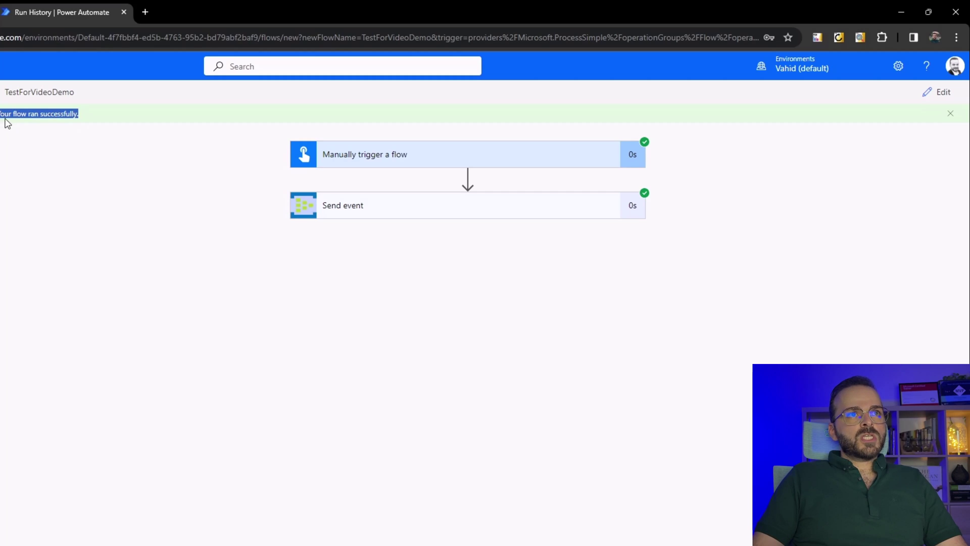
{"action": "left_click", "coordinate": [373, 211]}
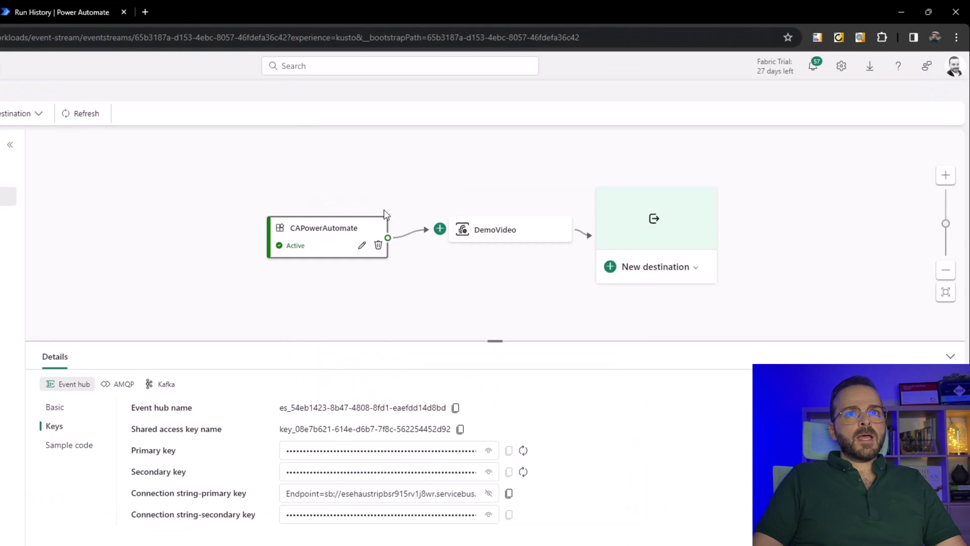
{"action": "left_click", "coordinate": [493, 237]}
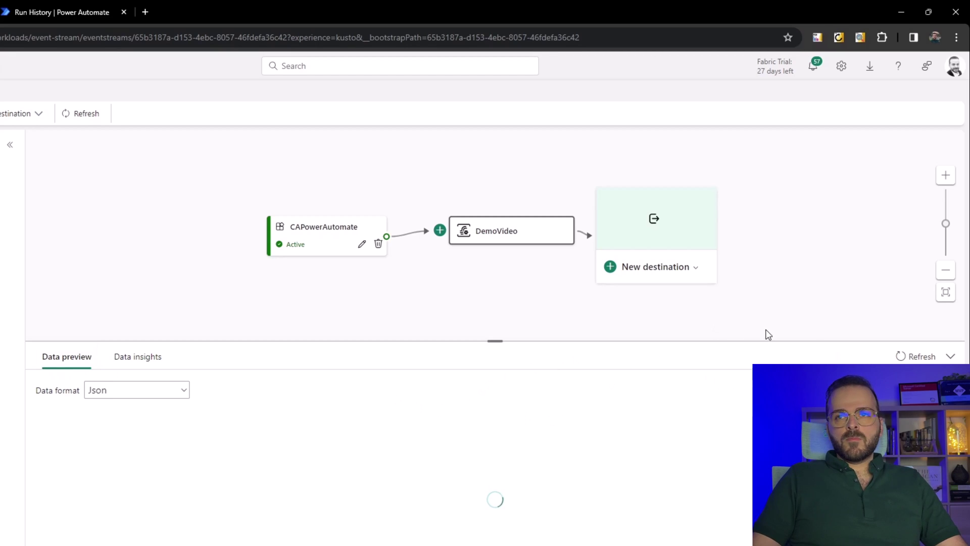
- Refresh the DemoVideo preview to show the B, Iran, Iphone, 500 row, then return to run history
{"action": "left_click", "coordinate": [904, 356]}
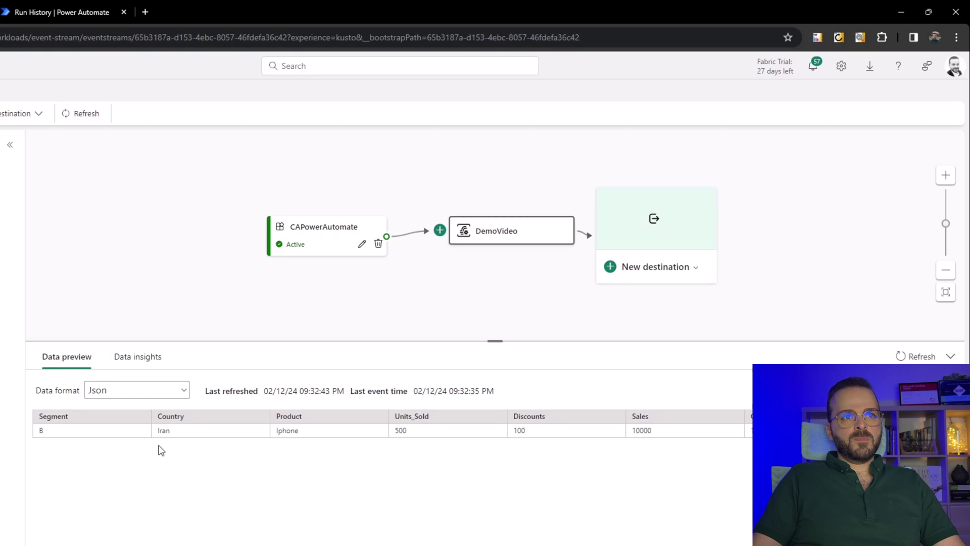
{"action": "left_click", "coordinate": [76, 12]}
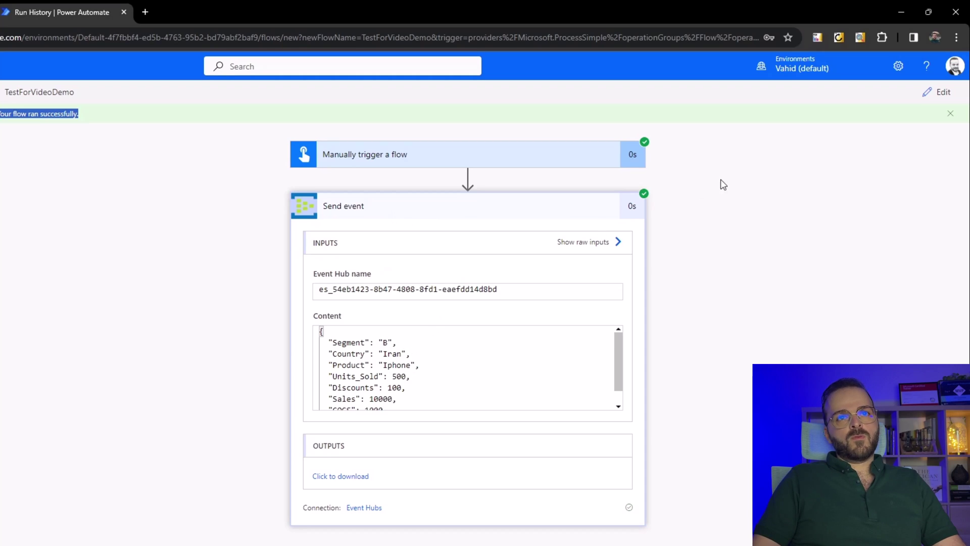
- In the flow editor, change the event's Segment to A, Country to Australia and Product to Ram
{"action": "left_click", "coordinate": [939, 93]}
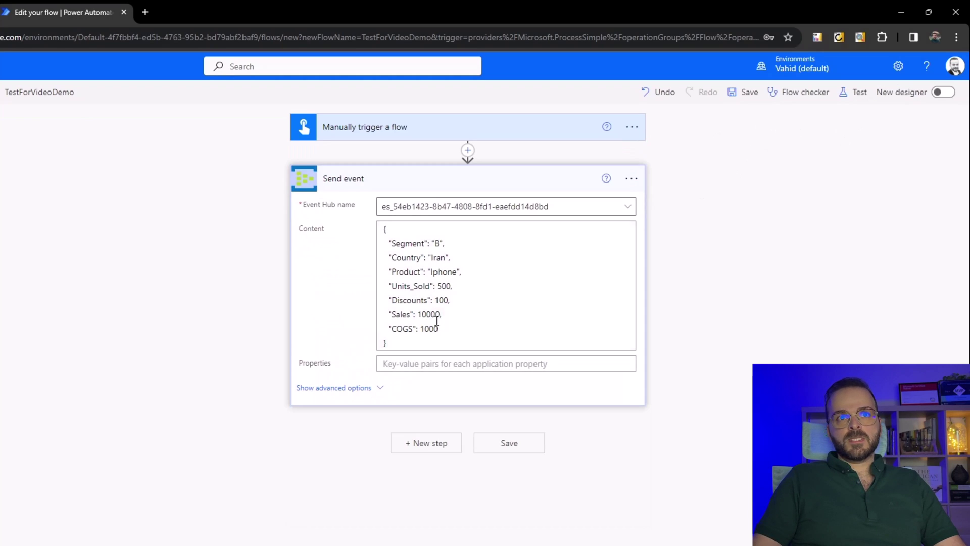
{"action": "left_click", "coordinate": [437, 245]}
{"action": "key", "text": "BackSpace"}
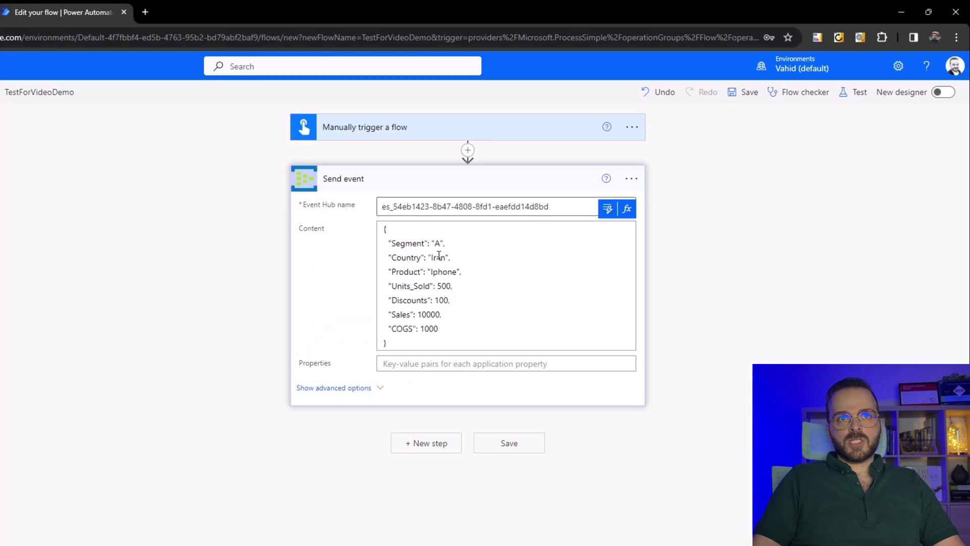
{"action": "double_click", "coordinate": [439, 255]}
{"action": "type", "text": "Austra"}
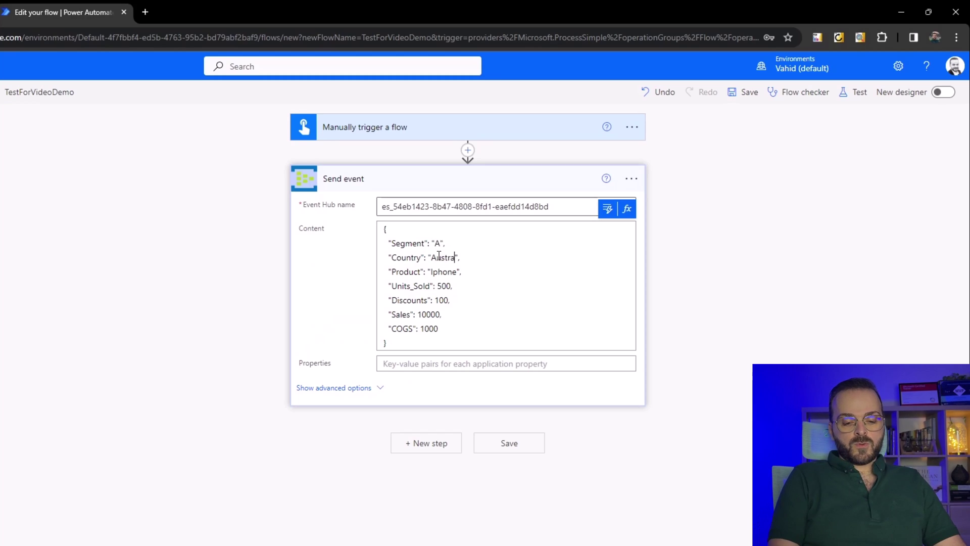
{"action": "type", "text": "lia"}
{"action": "double_click", "coordinate": [438, 273]}
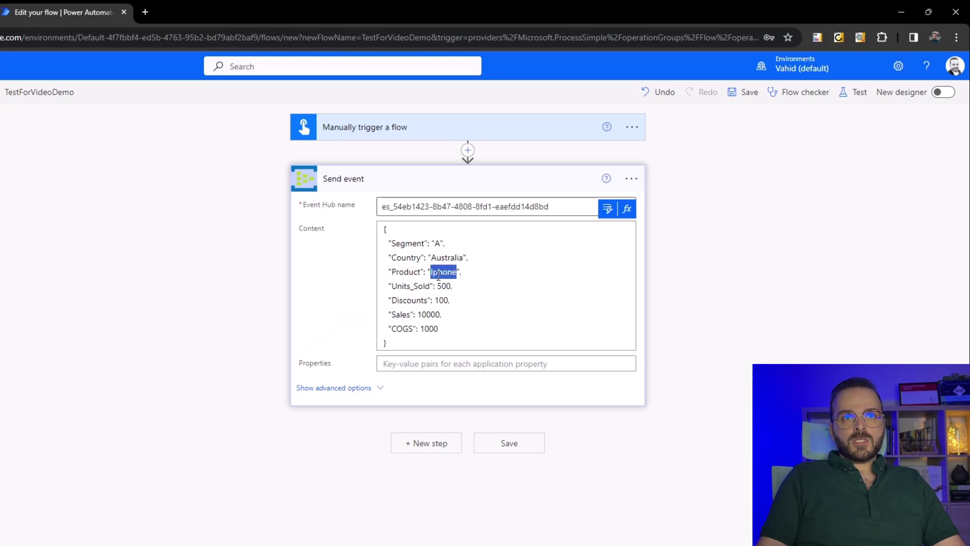
{"action": "type", "text": "Ram"}
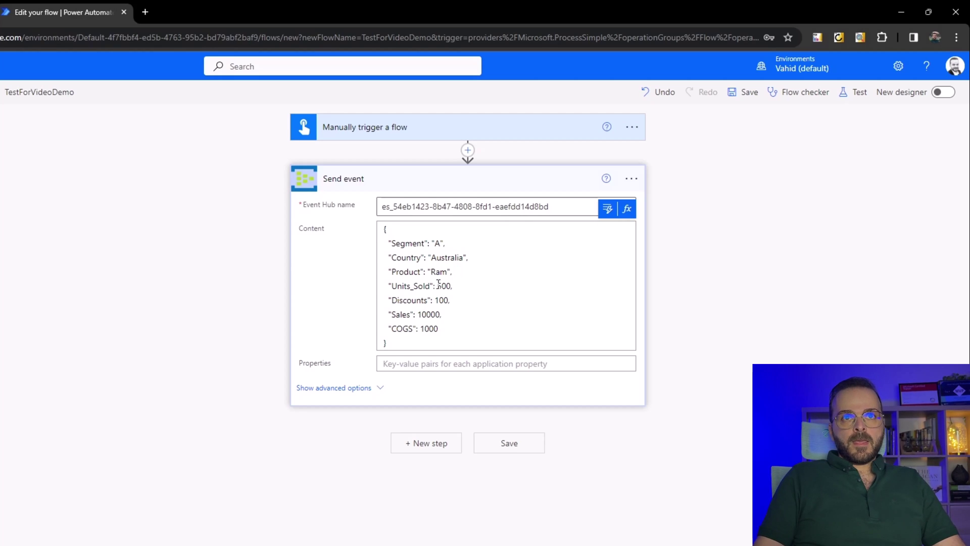
- Cut Units_Sold to 50, Sales to 1000 and COGS to 100, then test-run and inspect Send event
{"action": "double_click", "coordinate": [438, 284]}
{"action": "left_click", "coordinate": [448, 286]}
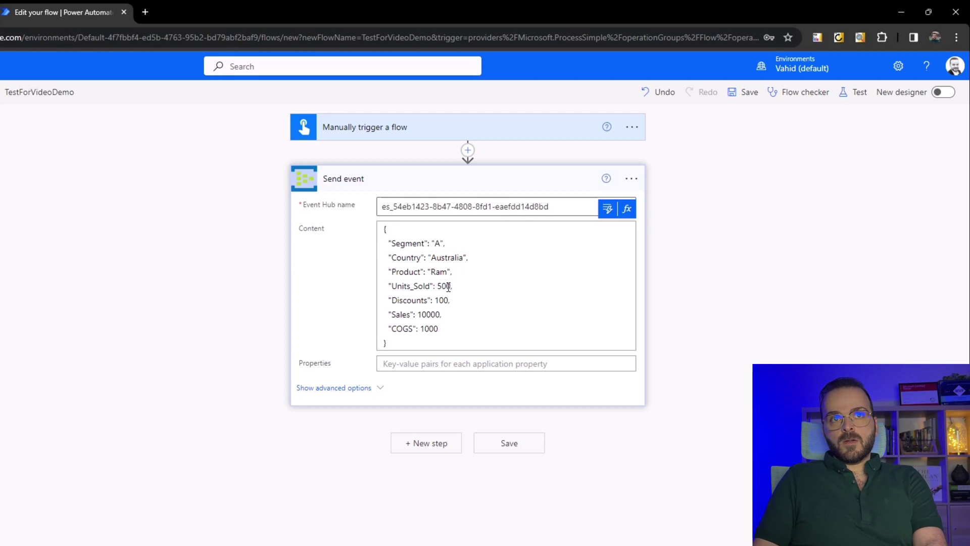
{"action": "key", "text": "BackSpace"}
{"action": "left_click", "coordinate": [434, 313]}
{"action": "key", "text": "BackSpace"}
{"action": "left_click", "coordinate": [431, 328]}
{"action": "key", "text": "BackSpace"}
{"action": "left_click", "coordinate": [856, 92]}
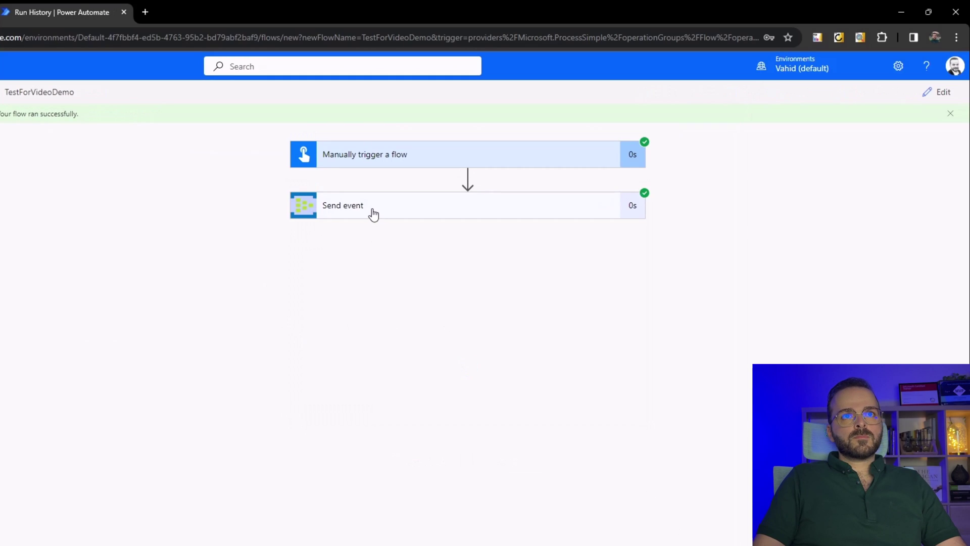
{"action": "left_click", "coordinate": [372, 209]}
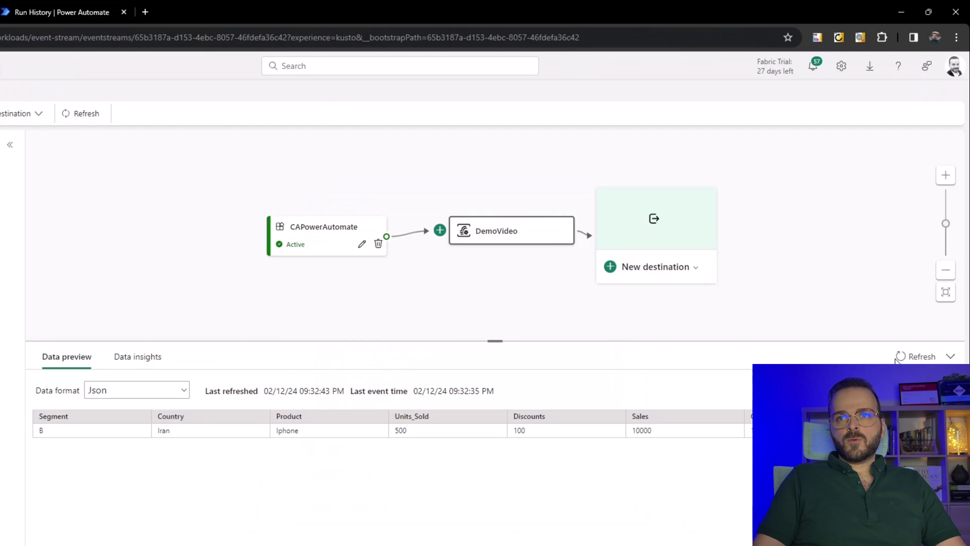
- Refresh the data preview to list the second row: A, Australia, Ram, 50, 10, 1000
{"action": "left_click", "coordinate": [898, 356]}
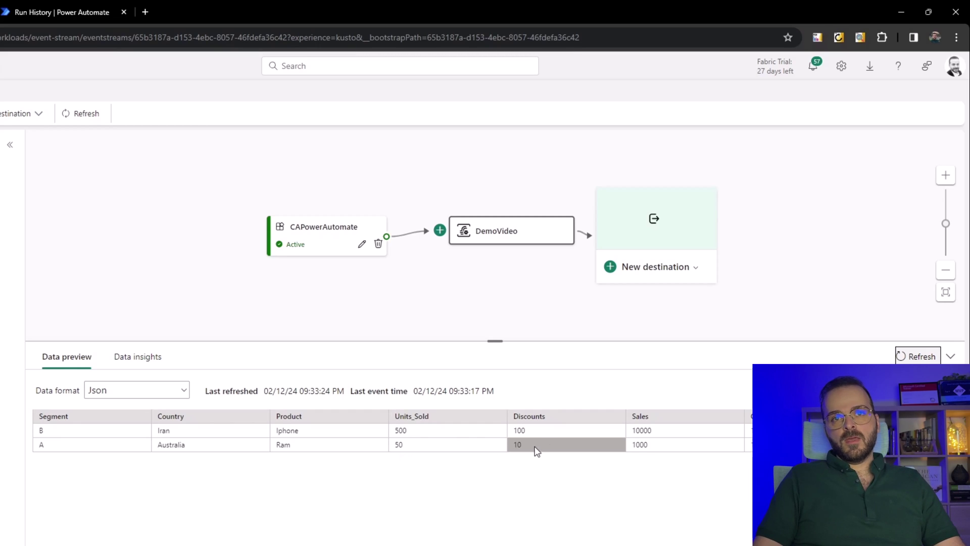
- Go back to the run history and reopen TestForVideoDemo to review the Segment A, Australia, Ram content
{"action": "left_click", "coordinate": [86, 5]}
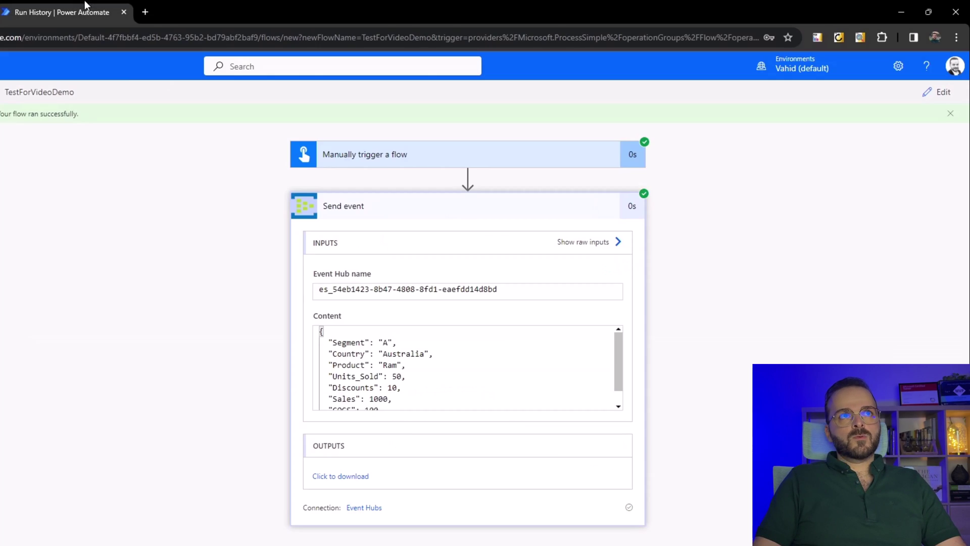
{"action": "scroll", "coordinate": [401, 392], "scroll_direction": "down", "scroll_amount": 1}
{"action": "scroll", "coordinate": [400, 391], "scroll_direction": "up", "scroll_amount": 1}
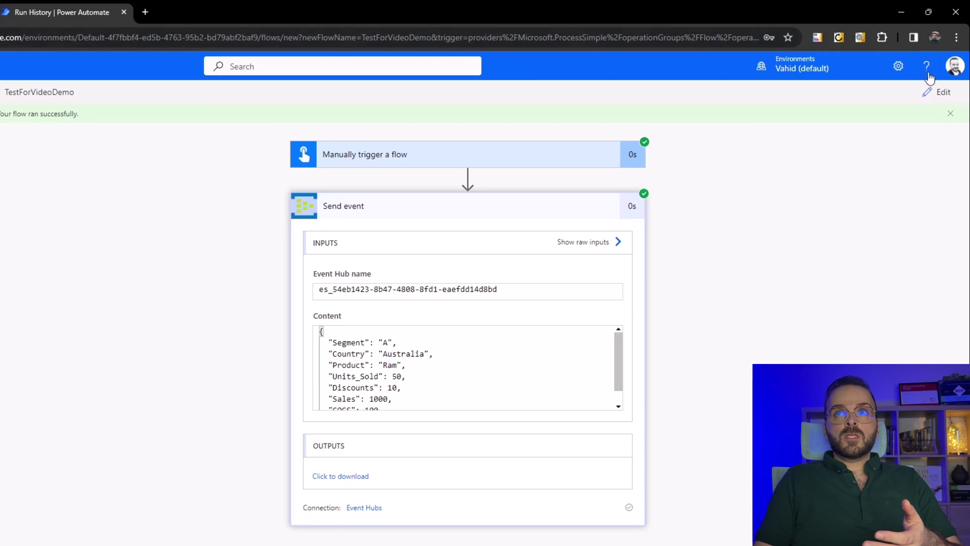
{"action": "left_click", "coordinate": [940, 92]}
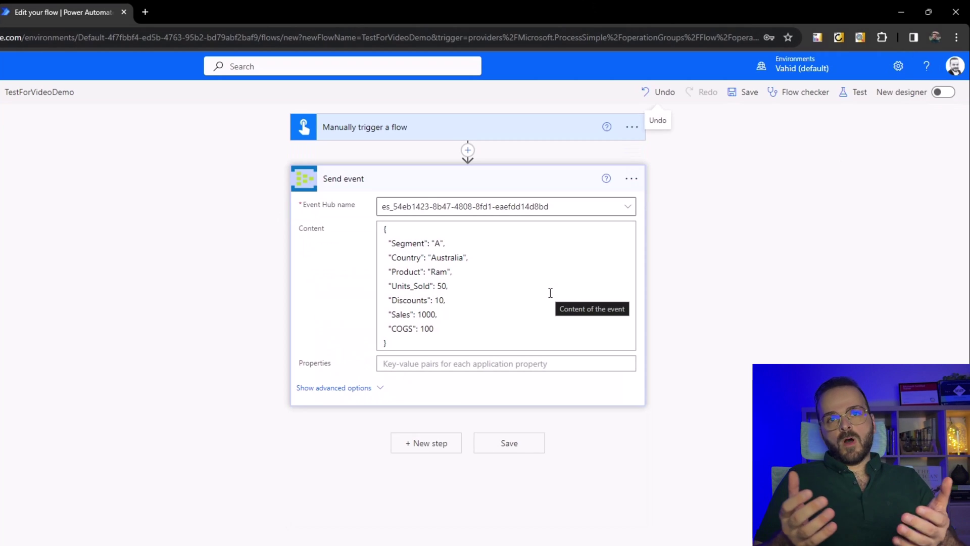